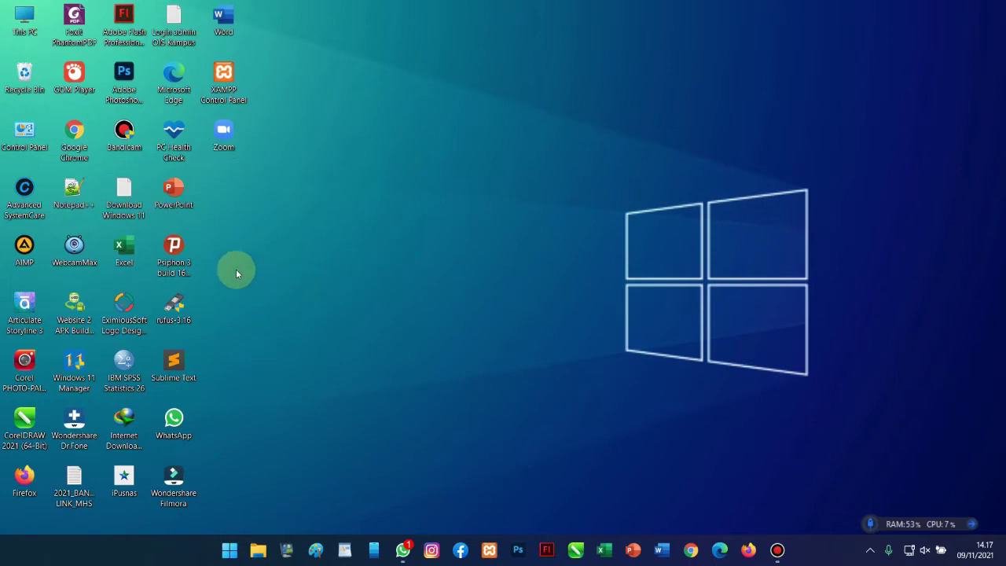
Open the Download Windows 11 text file on the desktop and copy the Microsoft download link in it
double_click(128, 210)
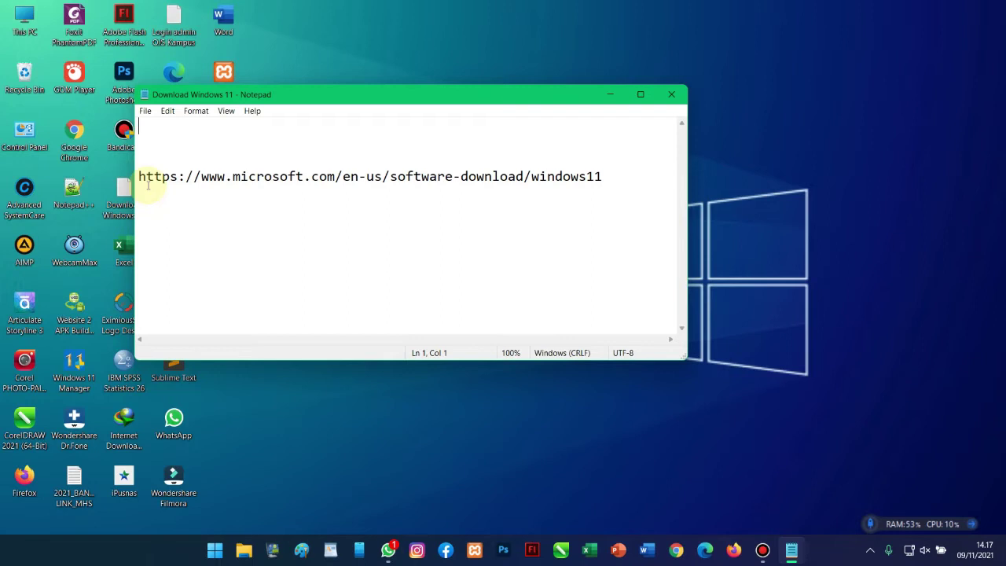
left_click_drag(139, 176, 604, 179)
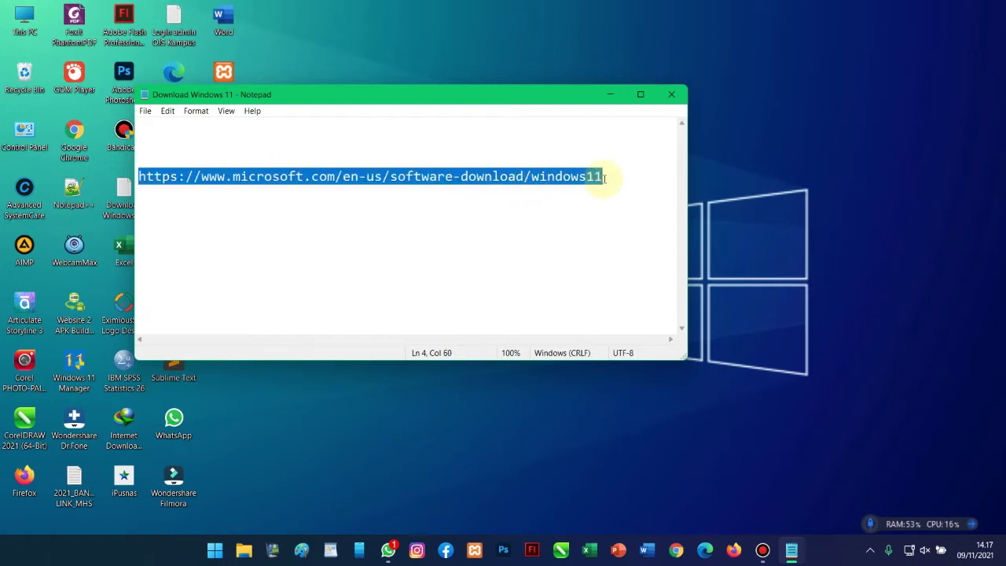
right_click(250, 189)
left_click(279, 214)
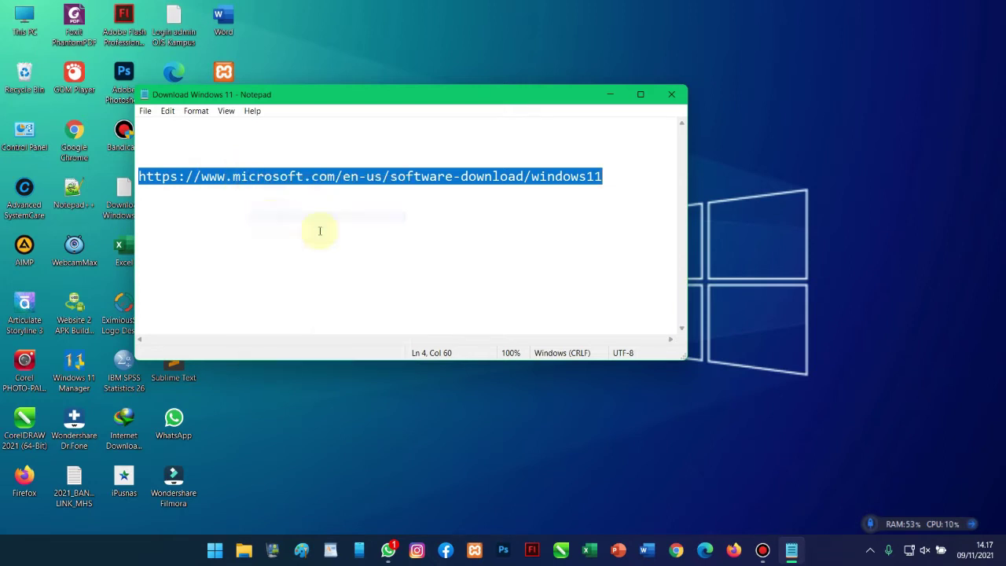
Switch to Google Chrome and go to the copied address microsoft.com/en-us/software-download/windows11
left_click(678, 549)
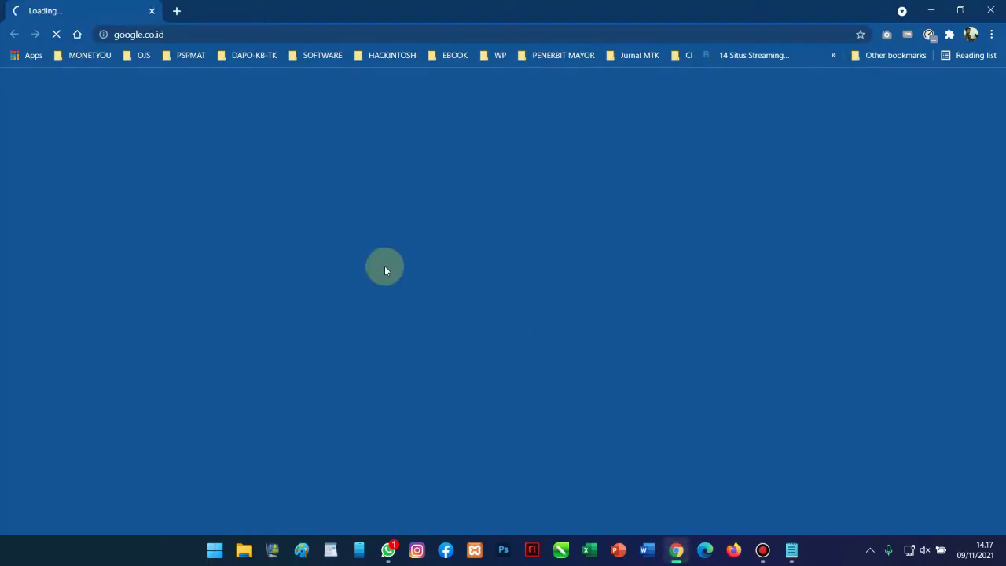
left_click(146, 35)
right_click(159, 36)
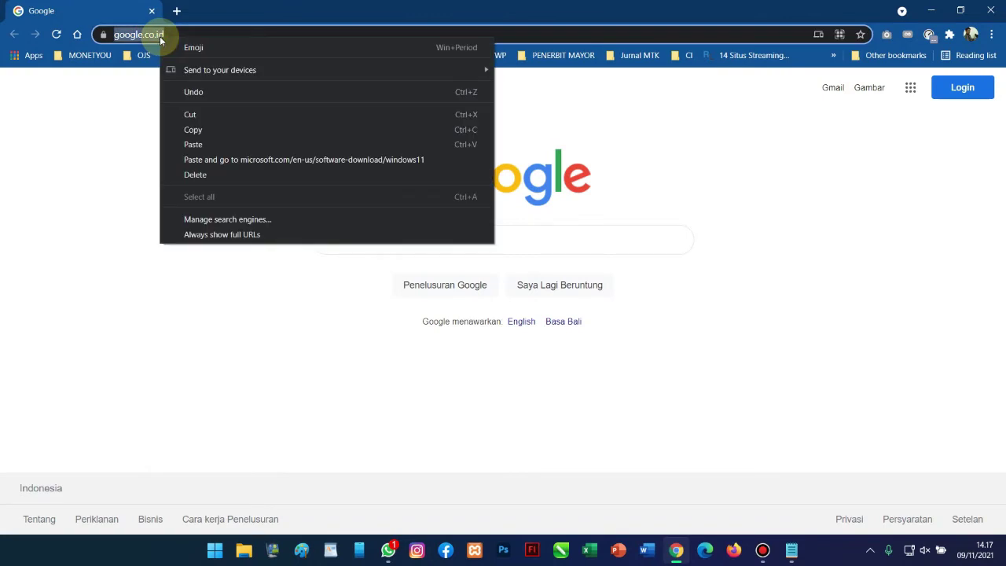
left_click(237, 160)
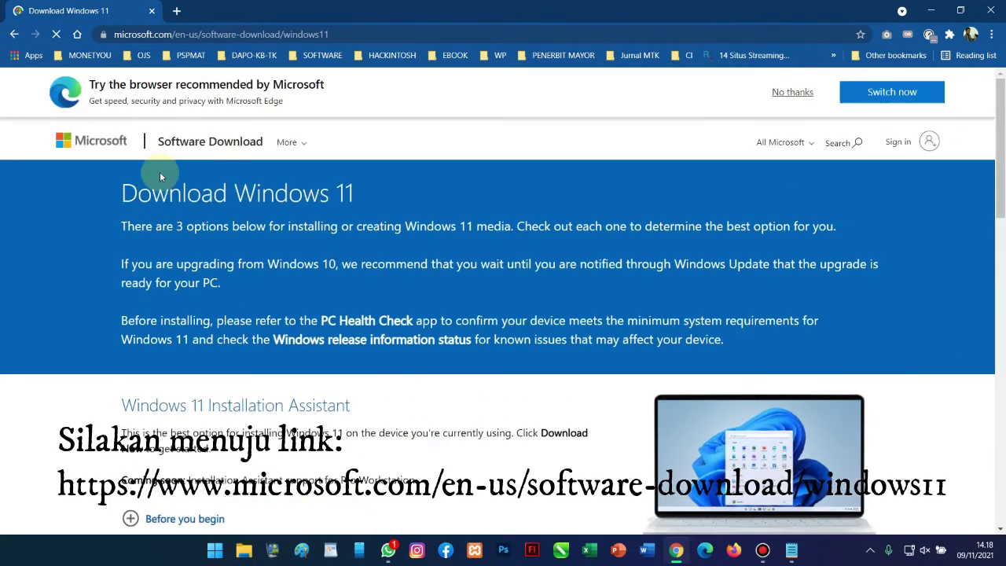
Download the Windows 11 Installation Assistant from the Microsoft page, saving it to the Downloads\Programs folder
scroll(66, 258, "down", 3)
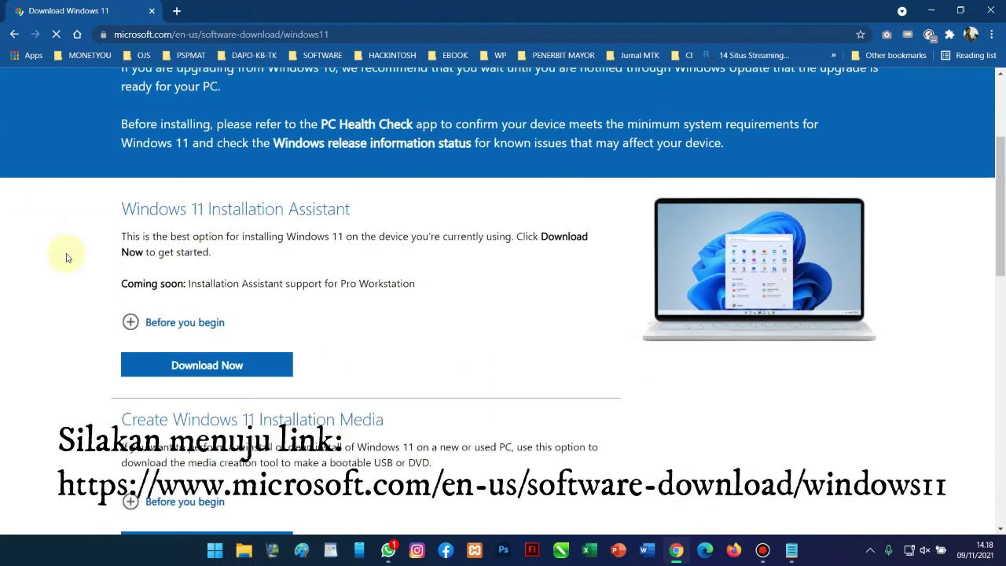
left_click_drag(123, 208, 351, 210)
scroll(20, 242, "down", 1)
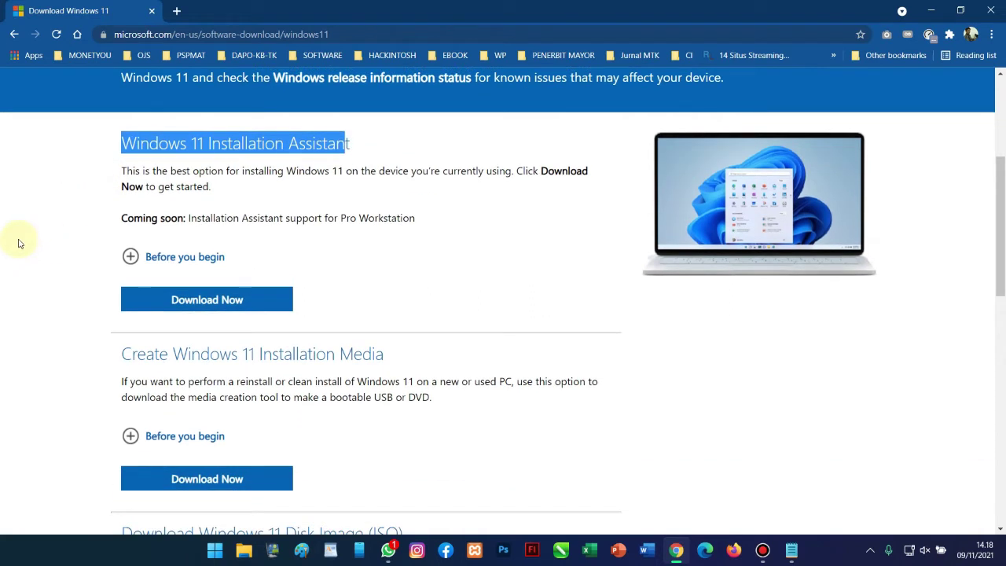
left_click(74, 211)
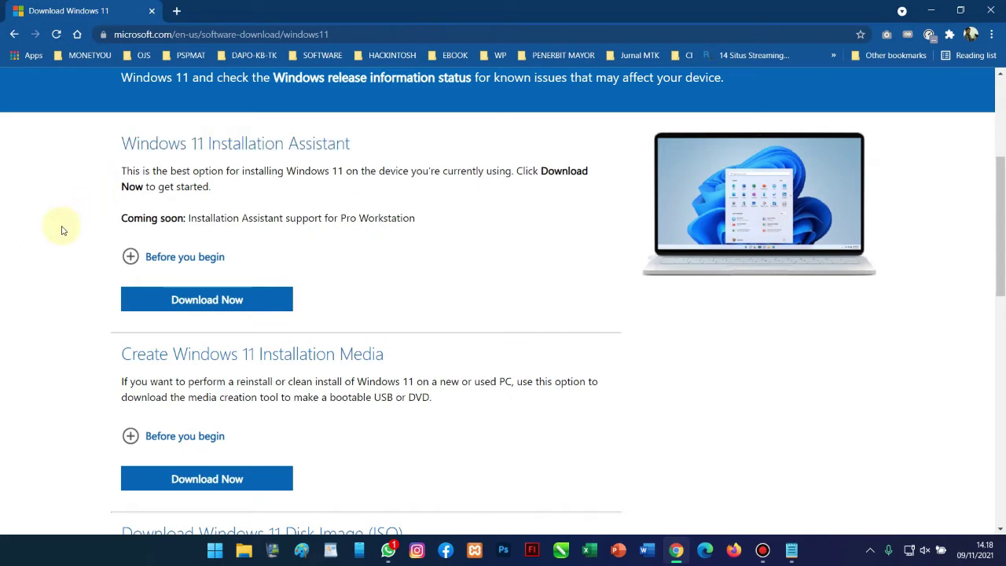
left_click(199, 305)
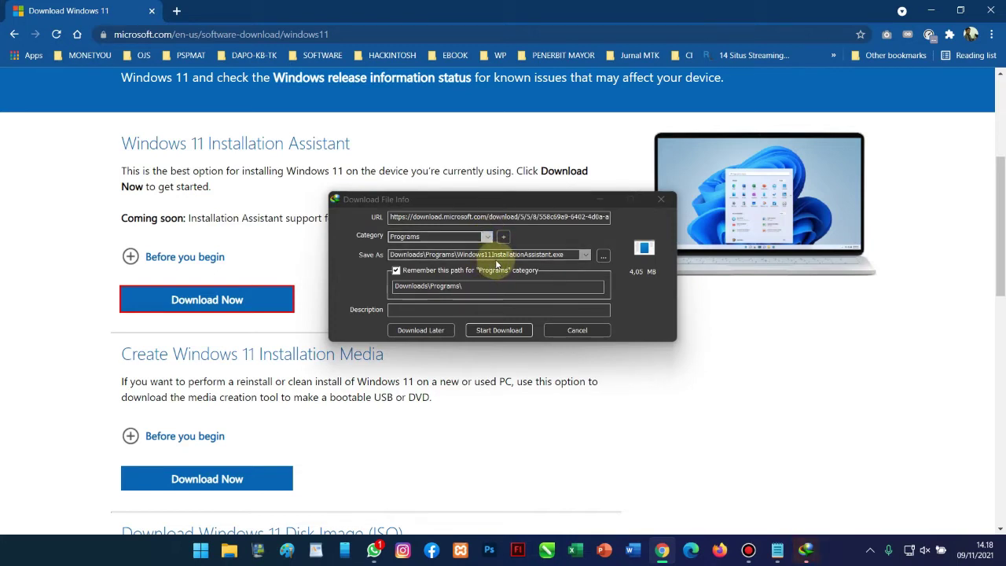
left_click(497, 330)
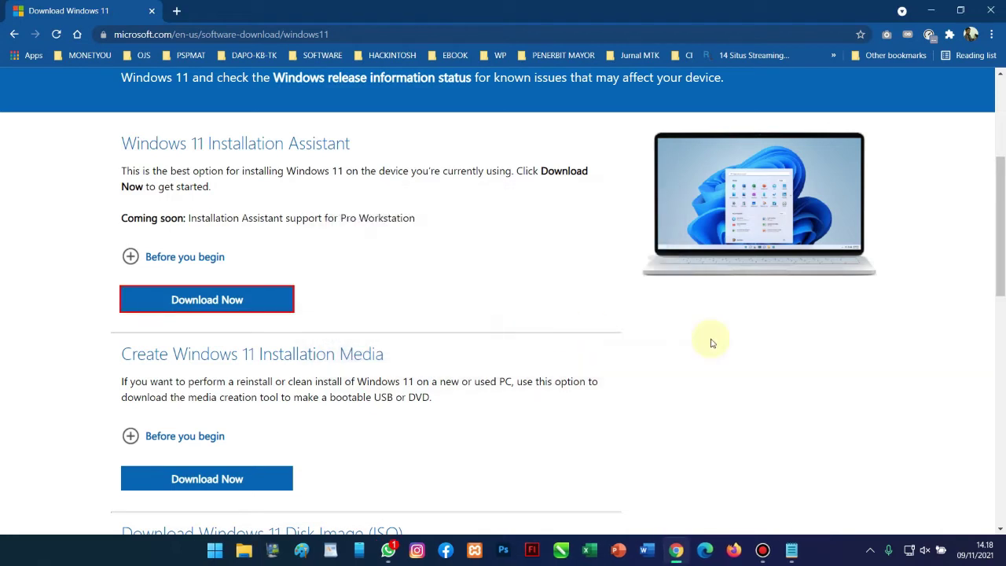
Open the Programs folder inside Downloads in File Explorer and run WindowsPCHealthCheckSetup
left_click(243, 551)
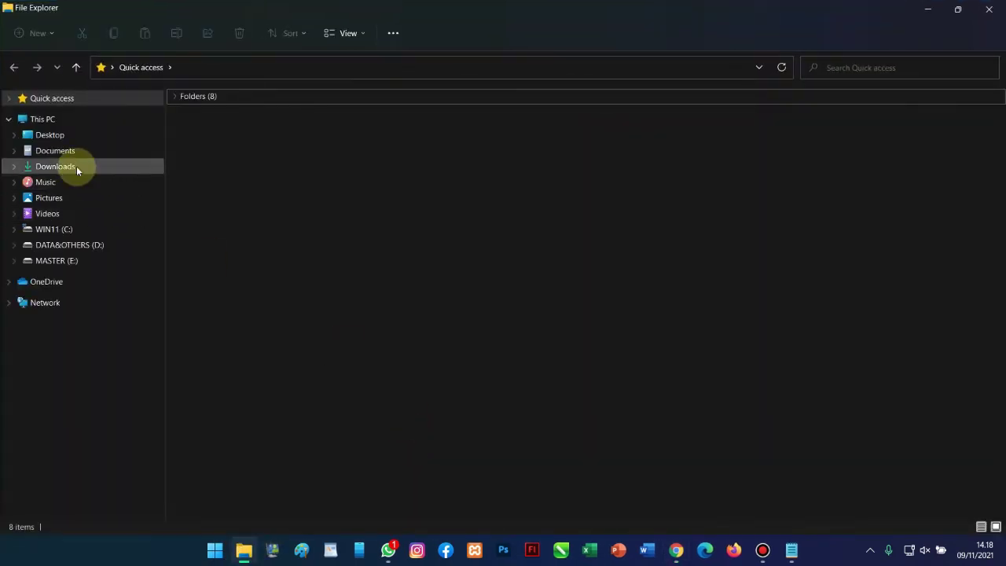
left_click(75, 166)
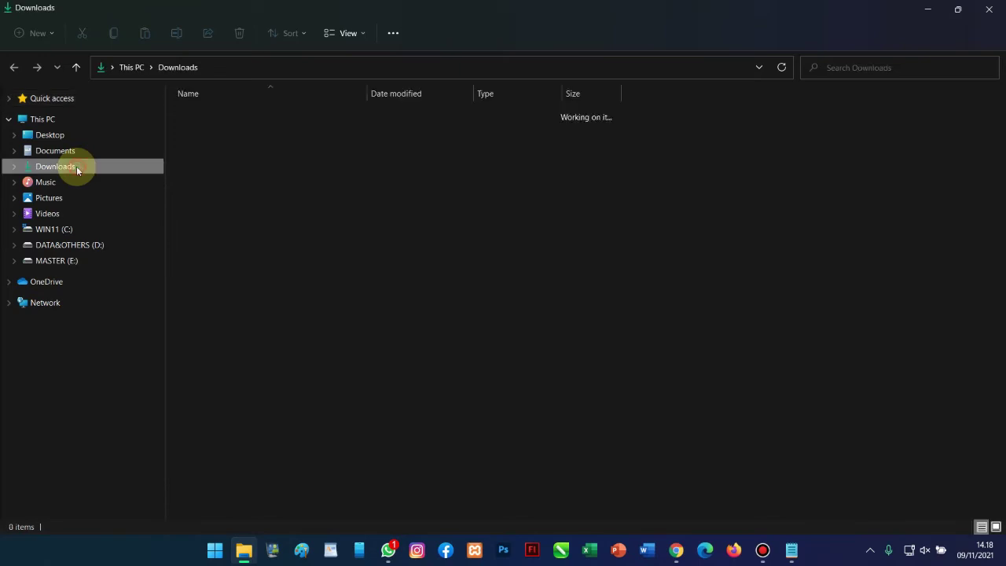
double_click(229, 158)
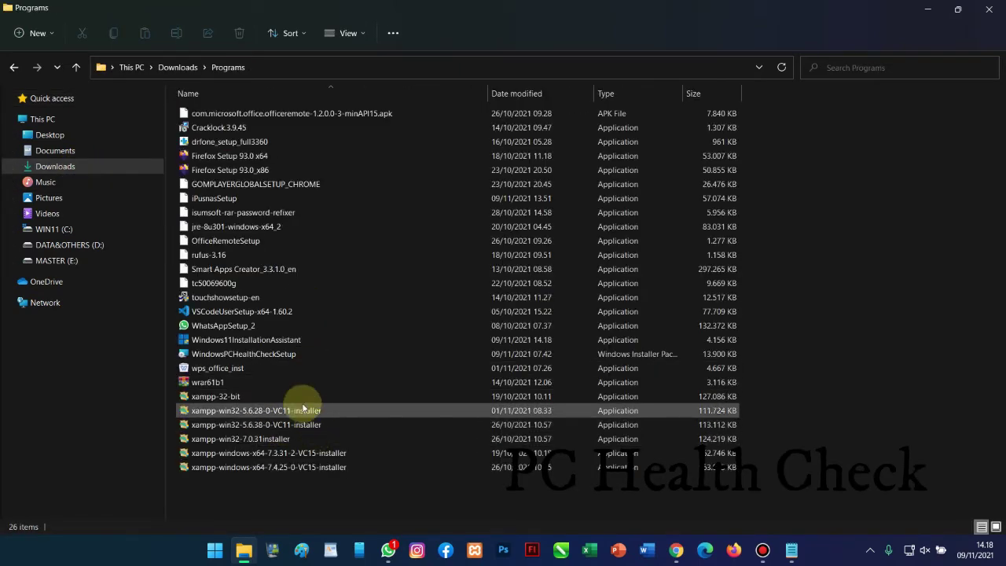
mouse_move(272, 338)
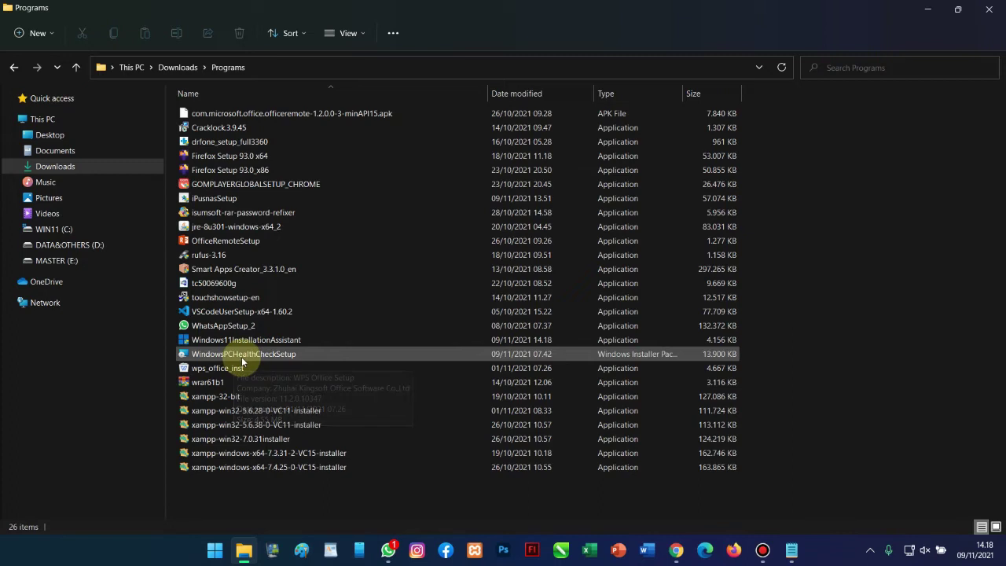
mouse_move(239, 355)
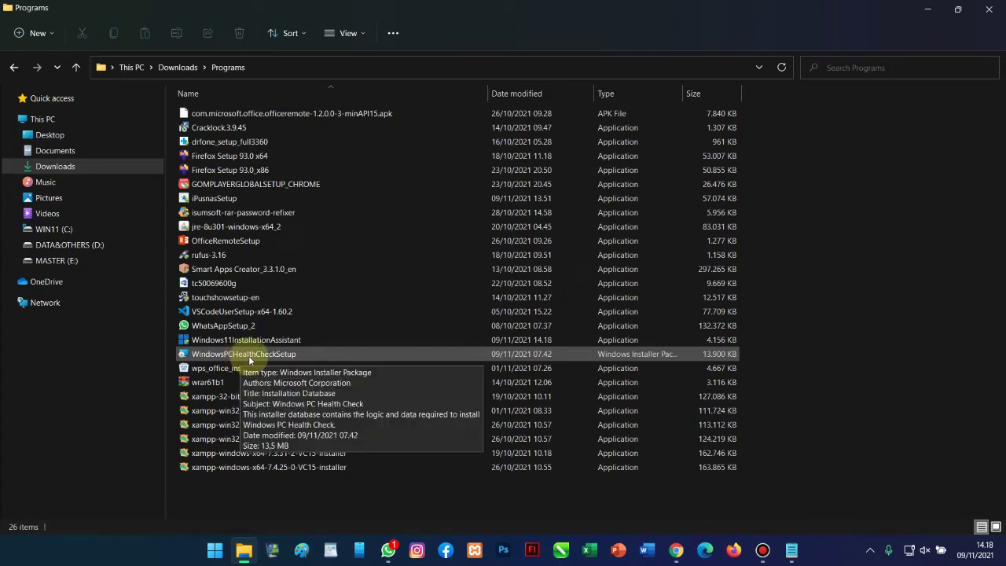
double_click(250, 360)
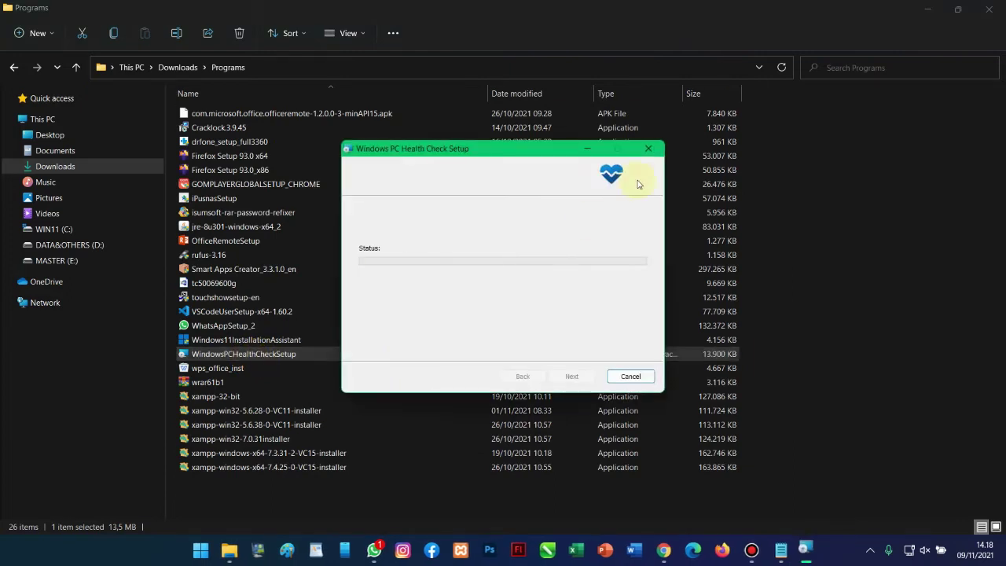
Bring up PC Health Check with the File Explorer, Chrome and Notepad windows minimized, and move its window clear of the desktop icons
left_click(928, 9)
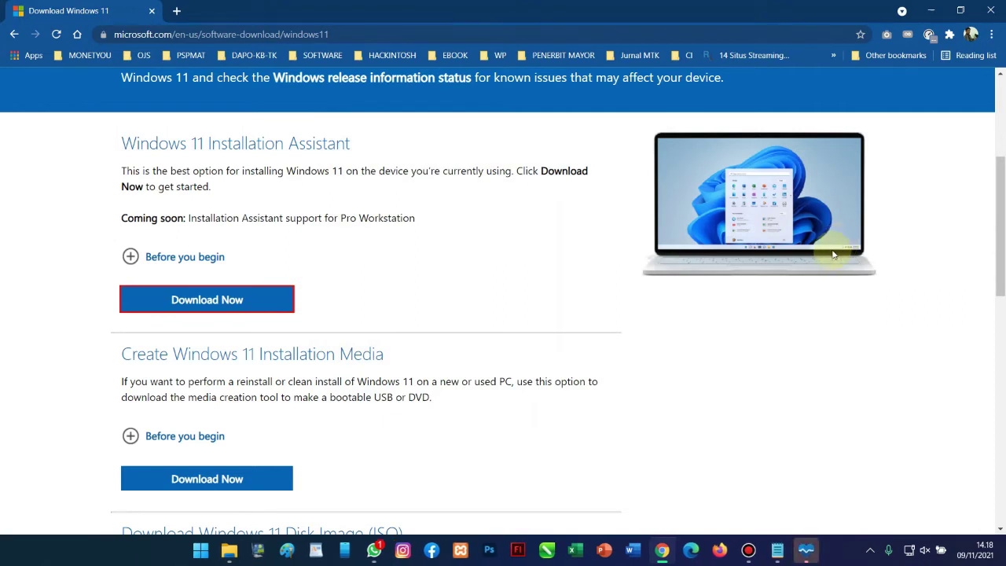
left_click(806, 554)
left_click(955, 27)
left_click(931, 10)
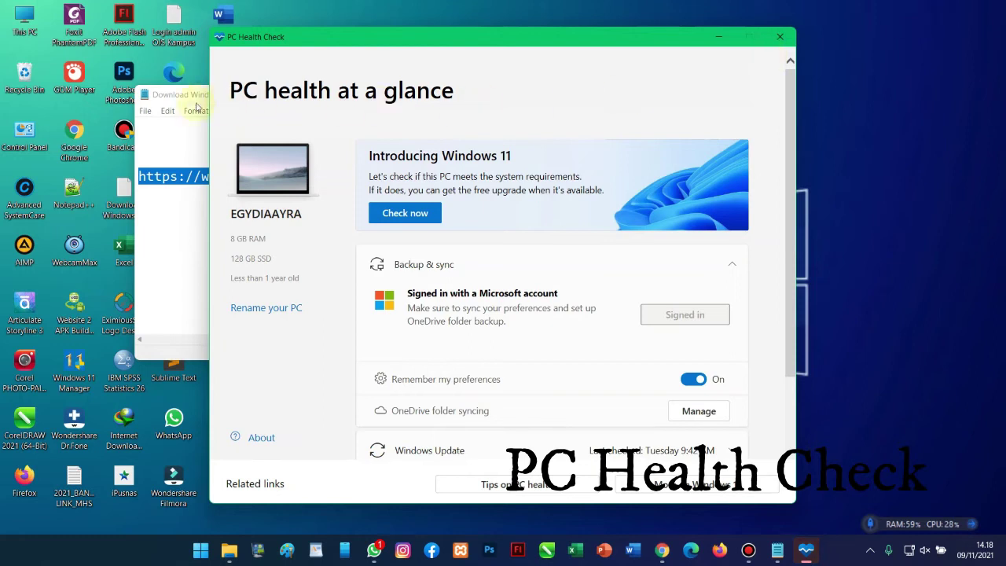
left_click(173, 94)
left_click(610, 94)
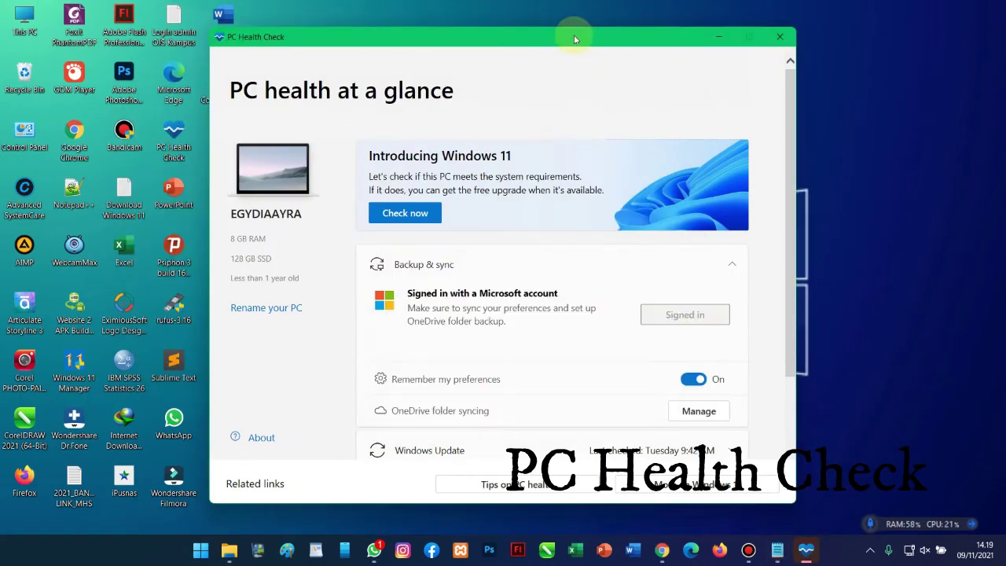
left_click_drag(573, 36, 644, 31)
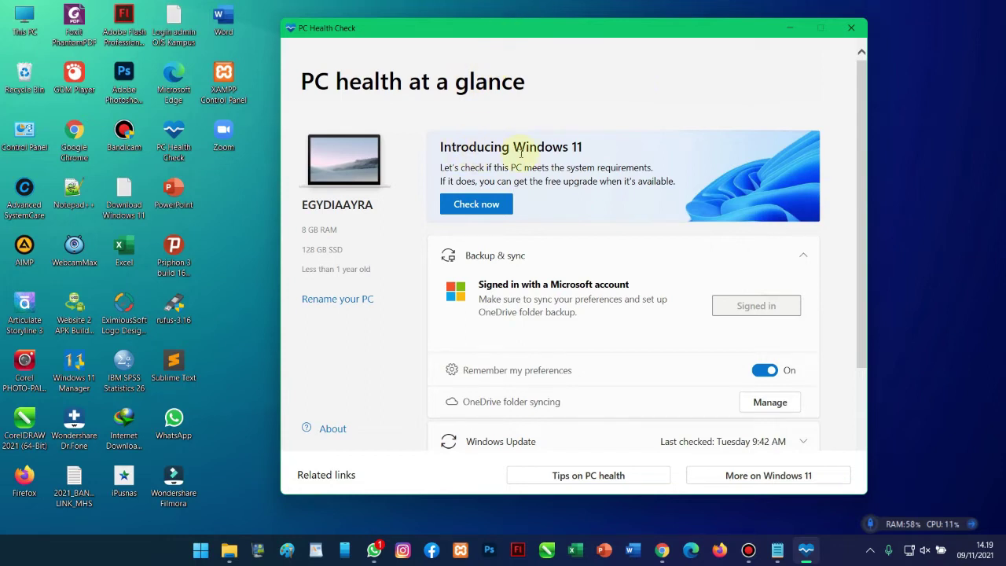
Check whether this PC meets the Windows 11 system requirements and expand the full list of results
left_click(494, 212)
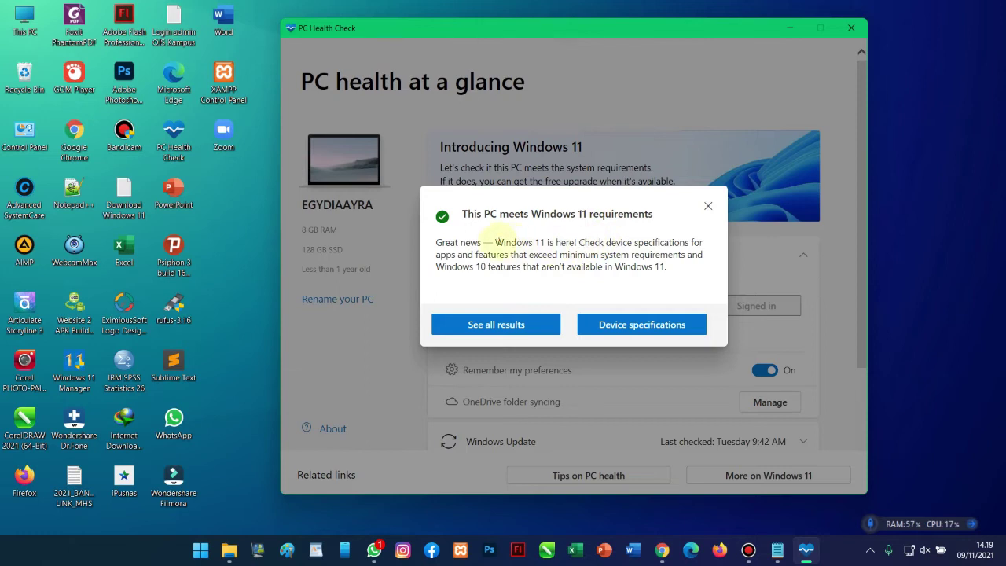
left_click_drag(496, 243, 576, 243)
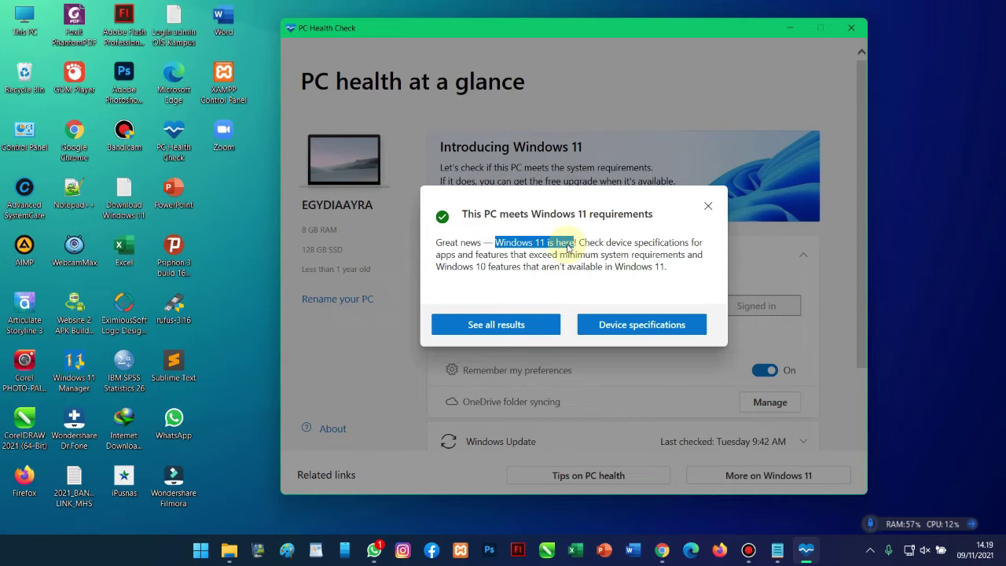
left_click(519, 330)
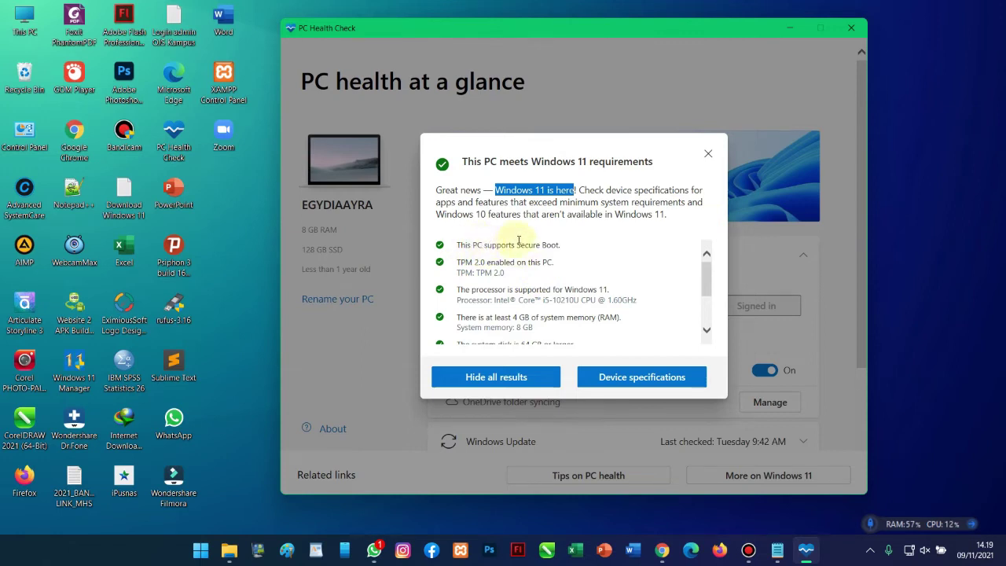
Examine the compatibility results for Secure Boot, TPM, processor, system memory, disk storage, processor cores and clock speed
left_click_drag(517, 245, 559, 244)
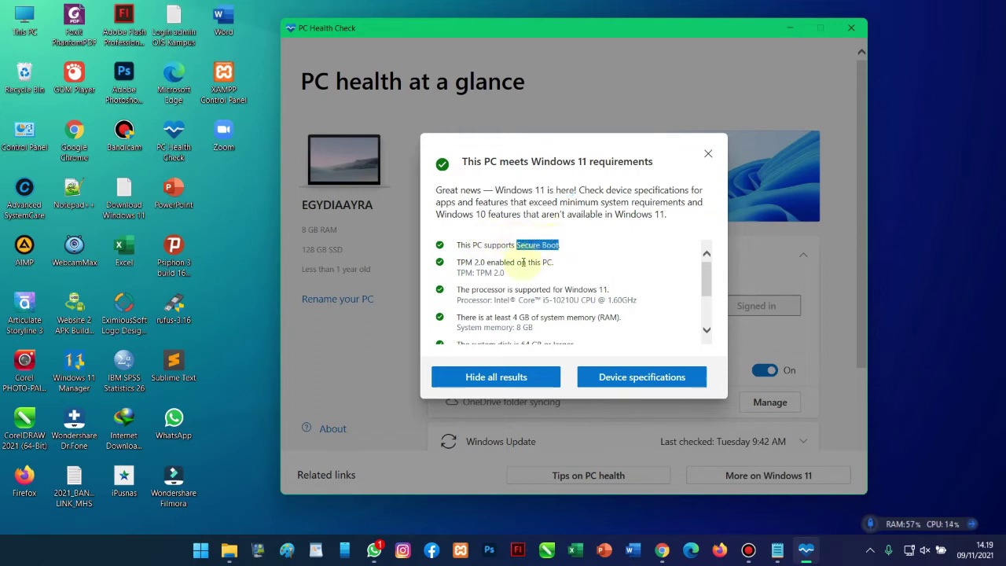
left_click_drag(487, 264, 514, 263)
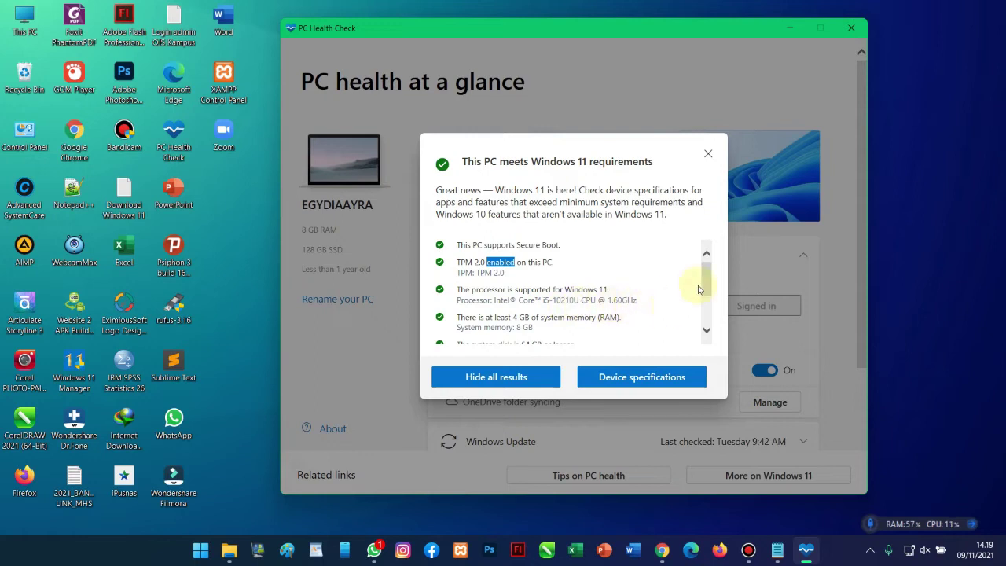
left_click_drag(705, 279, 708, 286)
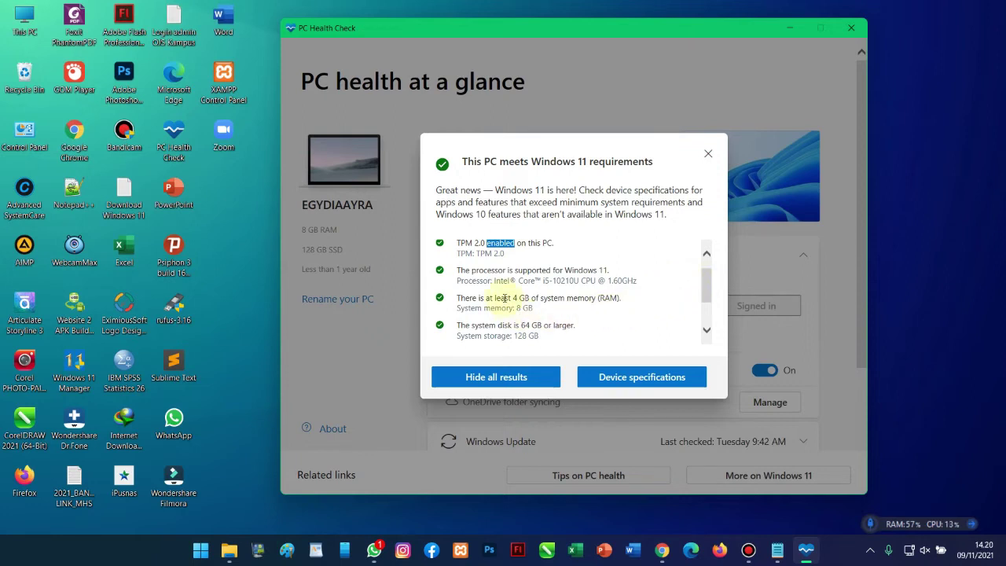
left_click_drag(514, 299, 599, 299)
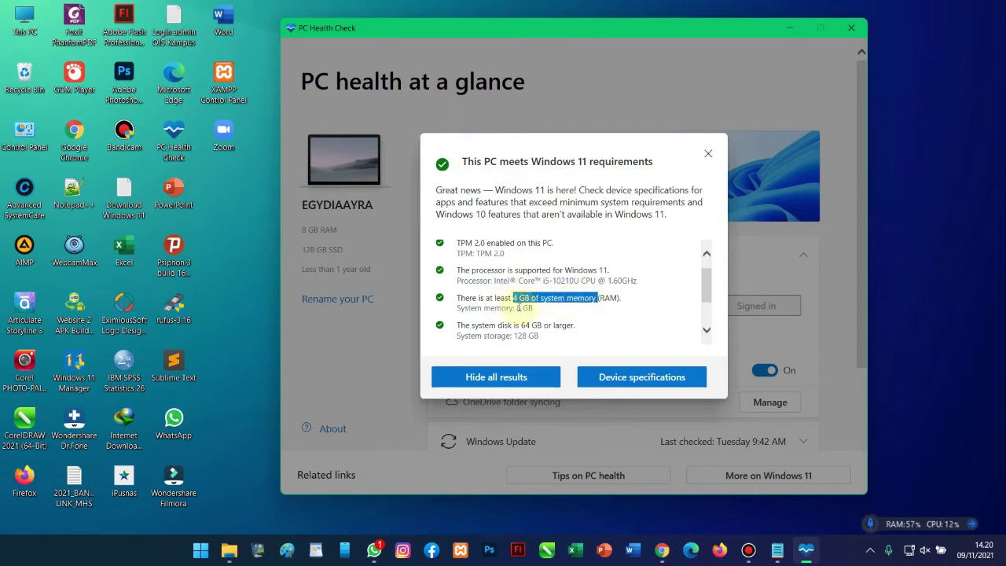
left_click_drag(517, 308, 536, 309)
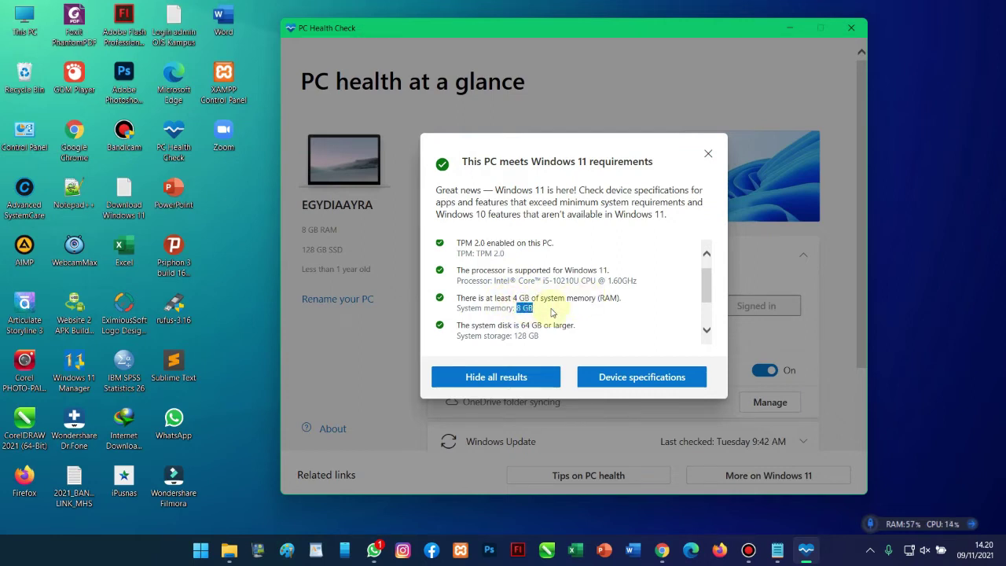
left_click(552, 313)
left_click_drag(520, 325, 542, 325)
left_click(565, 325)
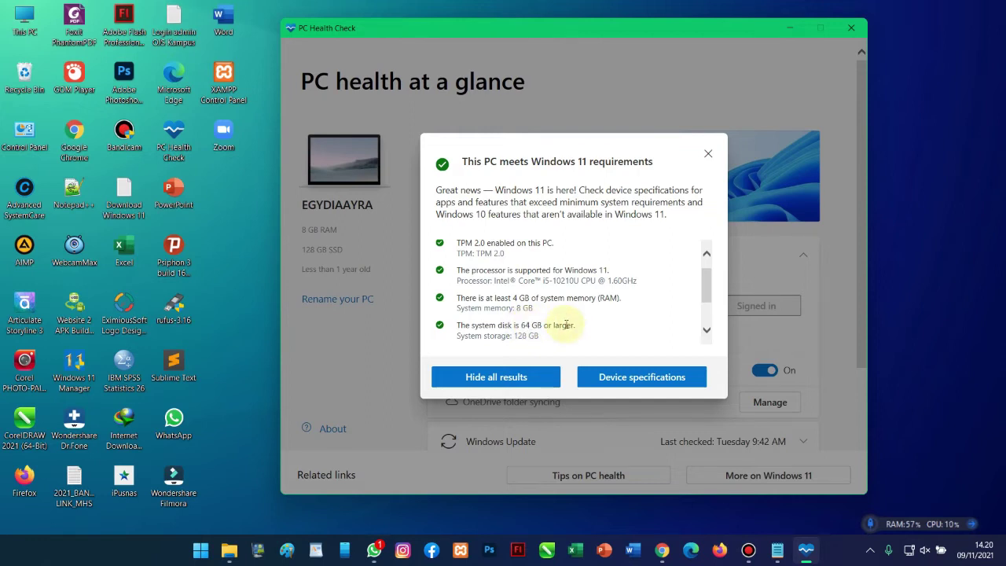
scroll(566, 325, "down", 1)
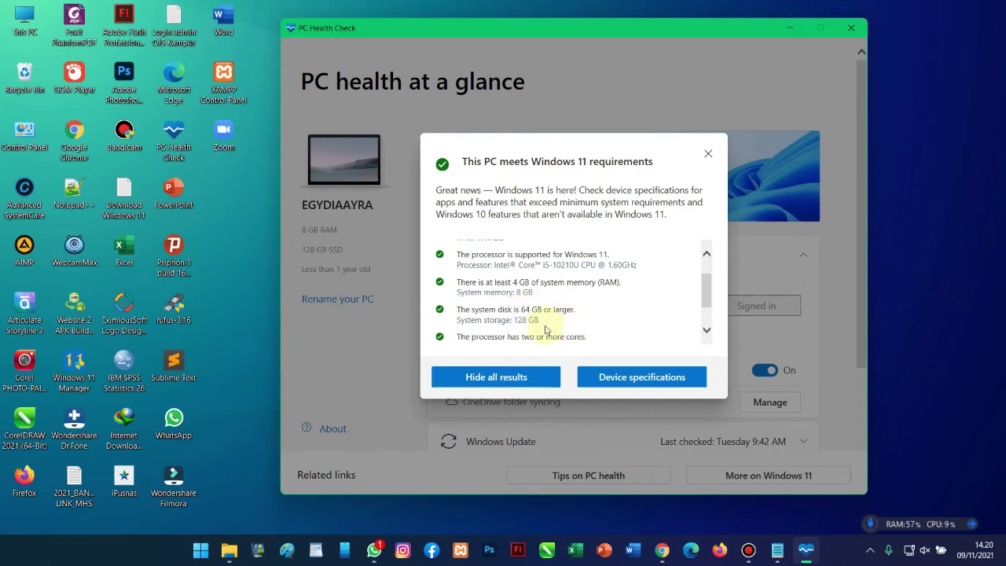
left_click_drag(513, 320, 535, 320)
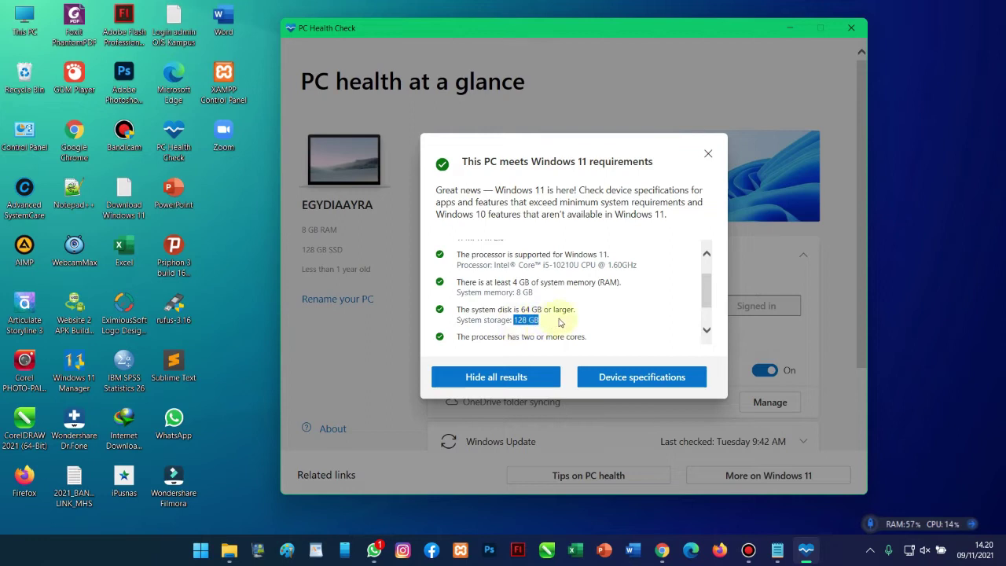
scroll(606, 305, "down", 1)
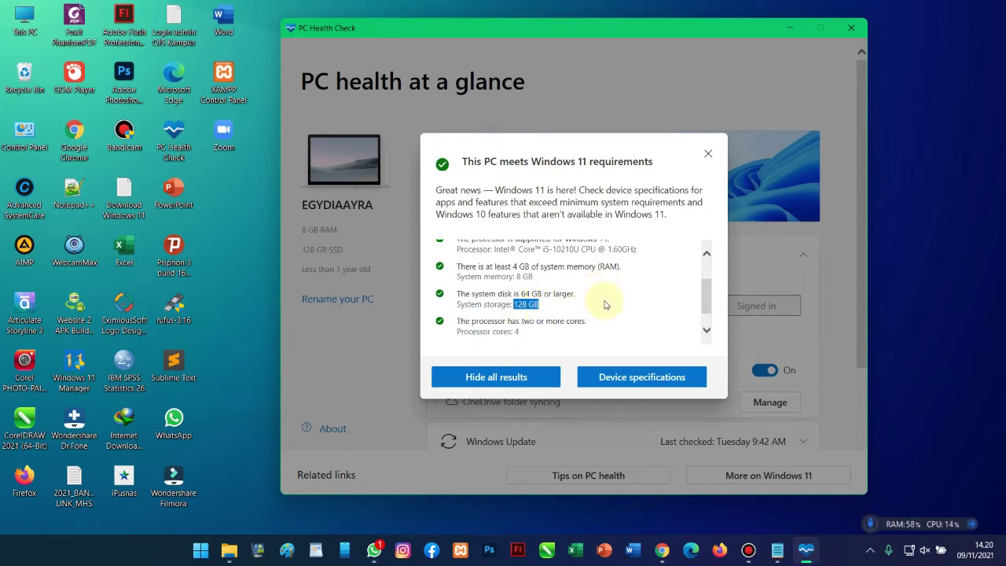
left_click_drag(516, 329, 537, 321)
left_click(531, 330)
scroll(539, 325, "down", 1)
scroll(578, 305, "down", 1)
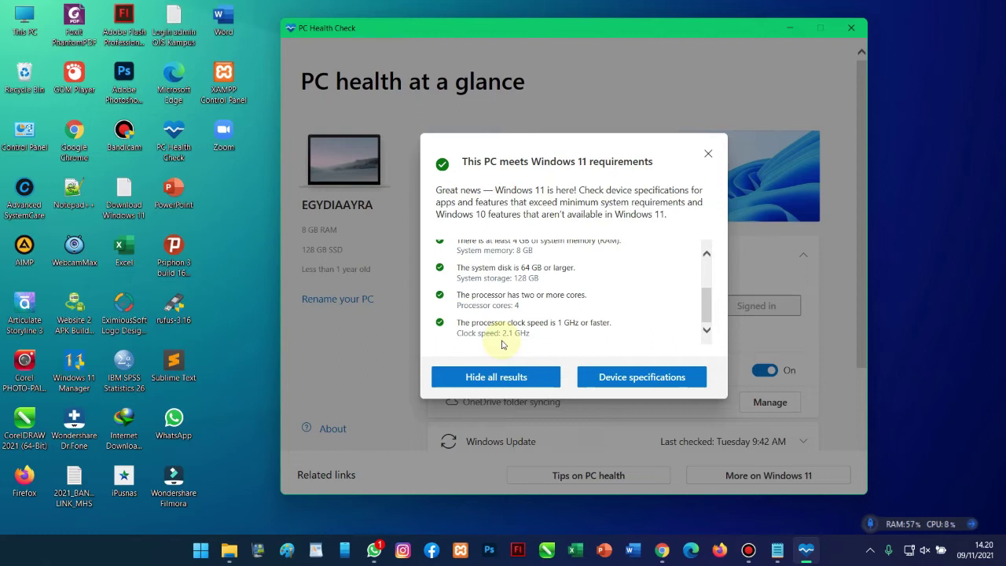
scroll(515, 321, "up", 3)
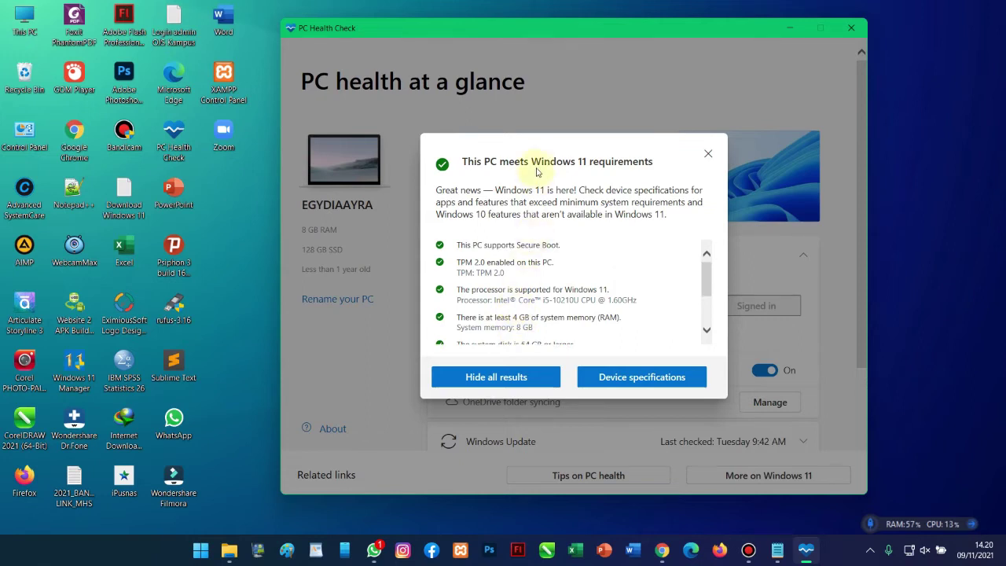
Highlight "Windows 11" and "TPM 2.0" in the compatibility results, and close the results and PC Health Check
left_click_drag(532, 161, 589, 162)
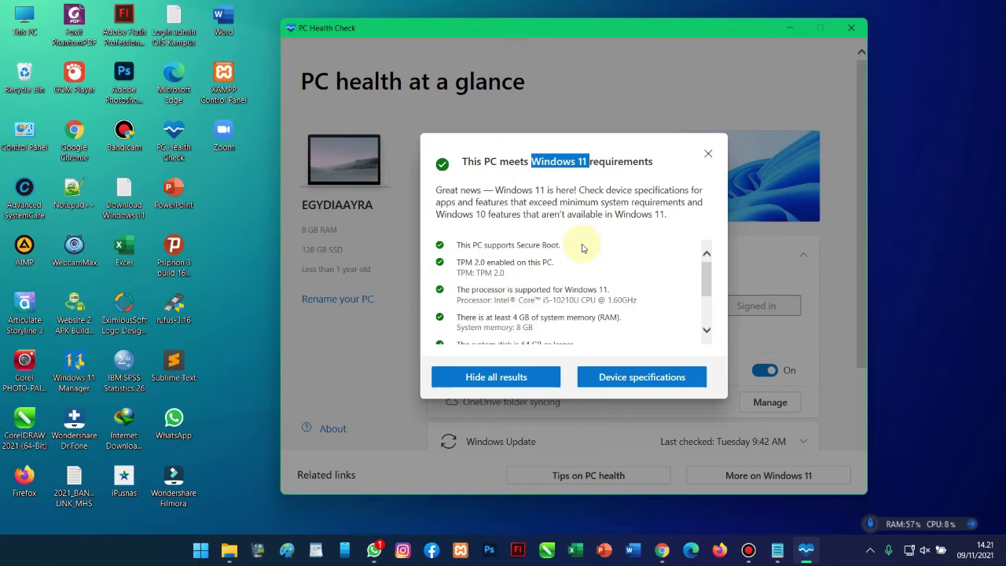
left_click(459, 265)
left_click_drag(460, 265, 485, 263)
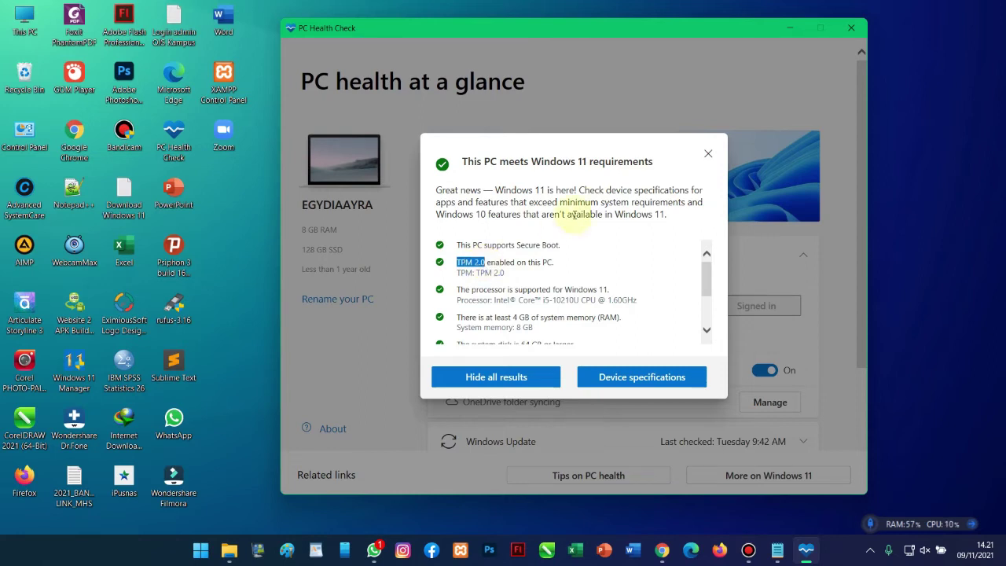
left_click(709, 156)
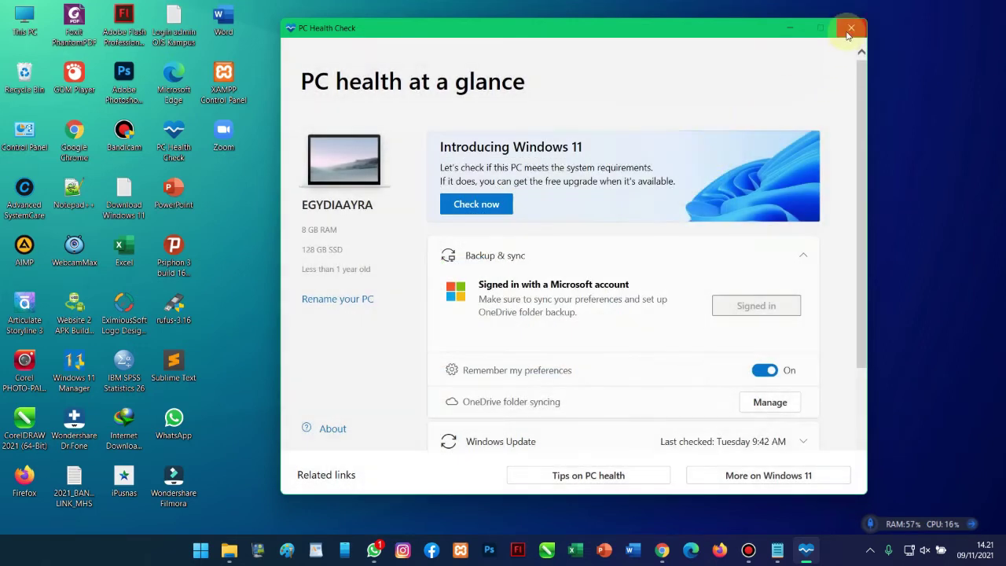
left_click(851, 29)
Switch to Chrome and request the Windows 11 Disk Image (ISO) download with Windows 11 as the selected edition
left_click(677, 552)
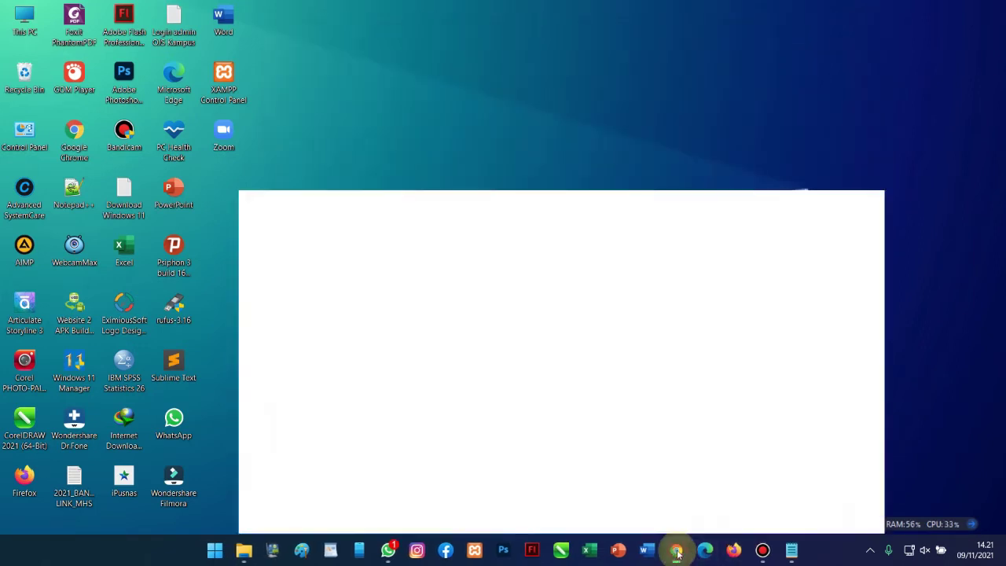
scroll(388, 333, "down", 3)
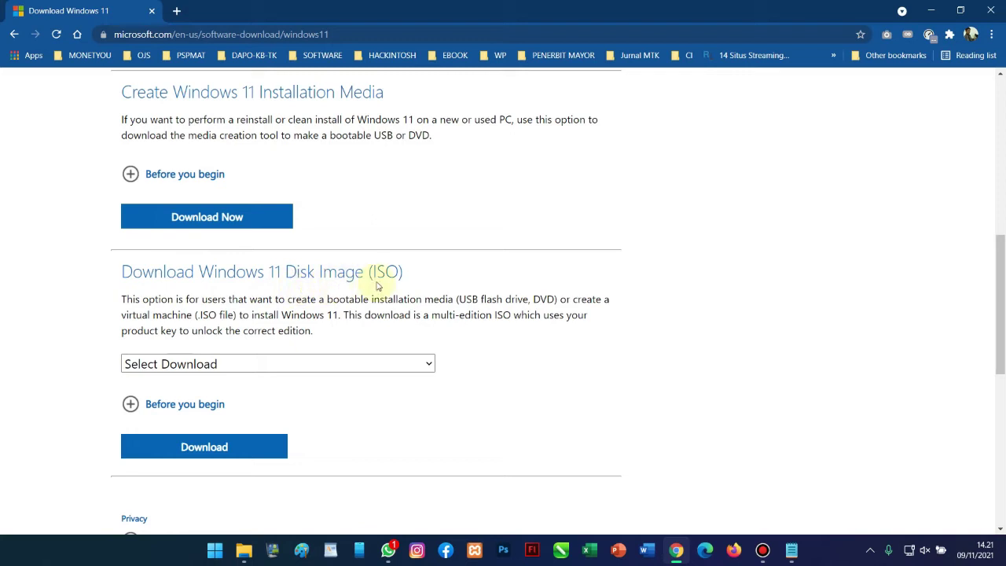
scroll(377, 286, "down", 2)
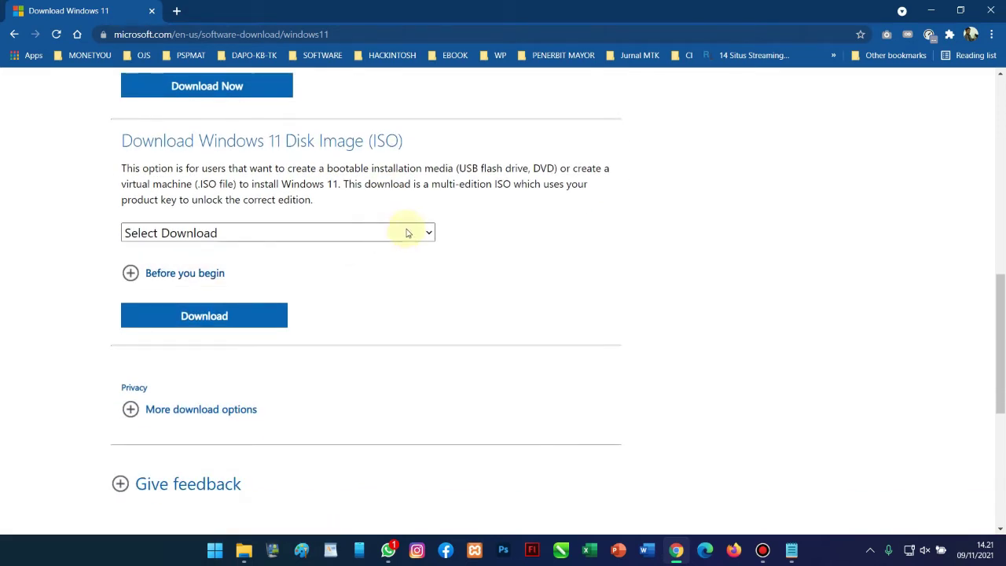
left_click(408, 232)
left_click(339, 266)
scroll(339, 271, "down", 2)
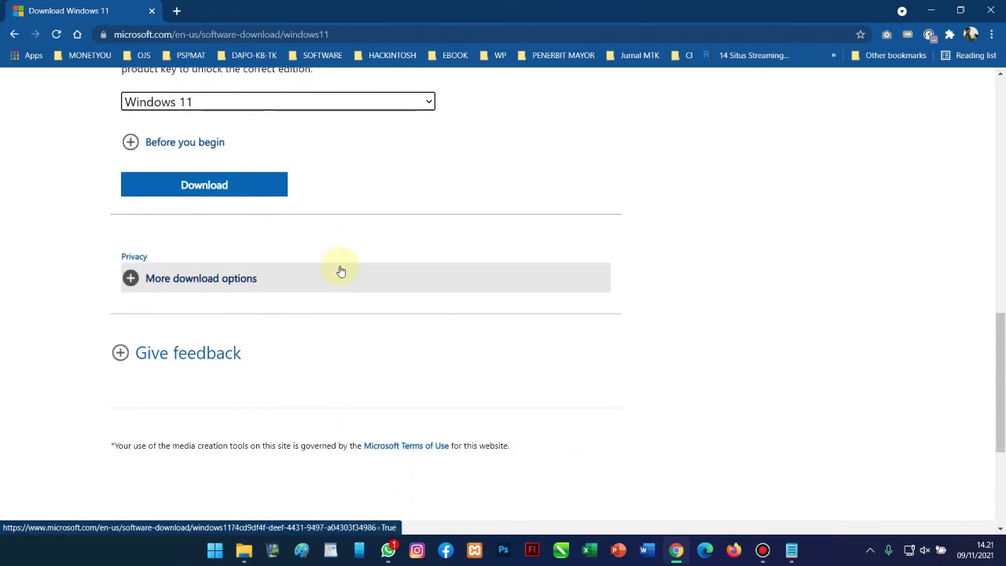
scroll(340, 271, "up", 1)
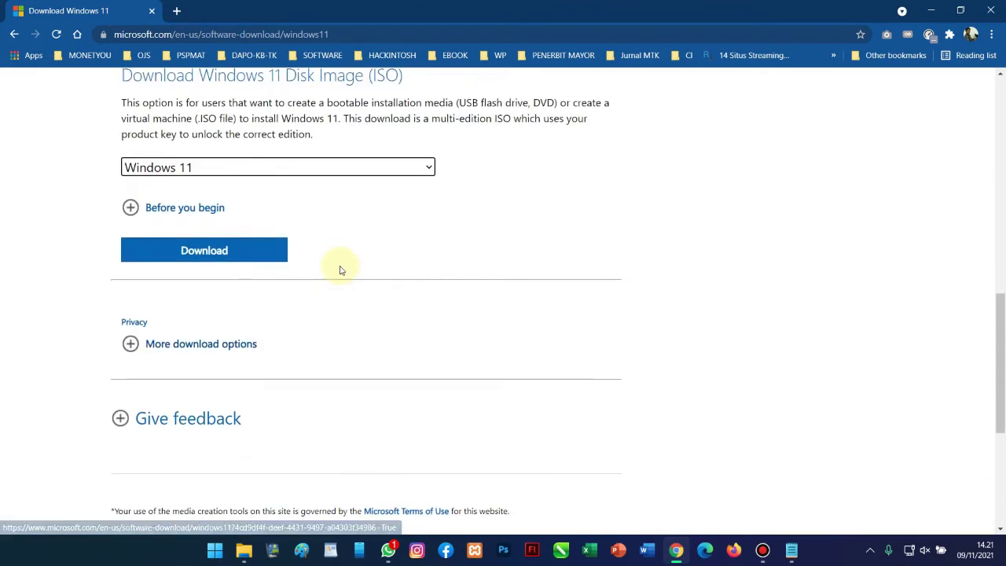
left_click(207, 249)
Choose English as the product language for the Windows 11 ISO and confirm it
scroll(382, 278, "down", 1)
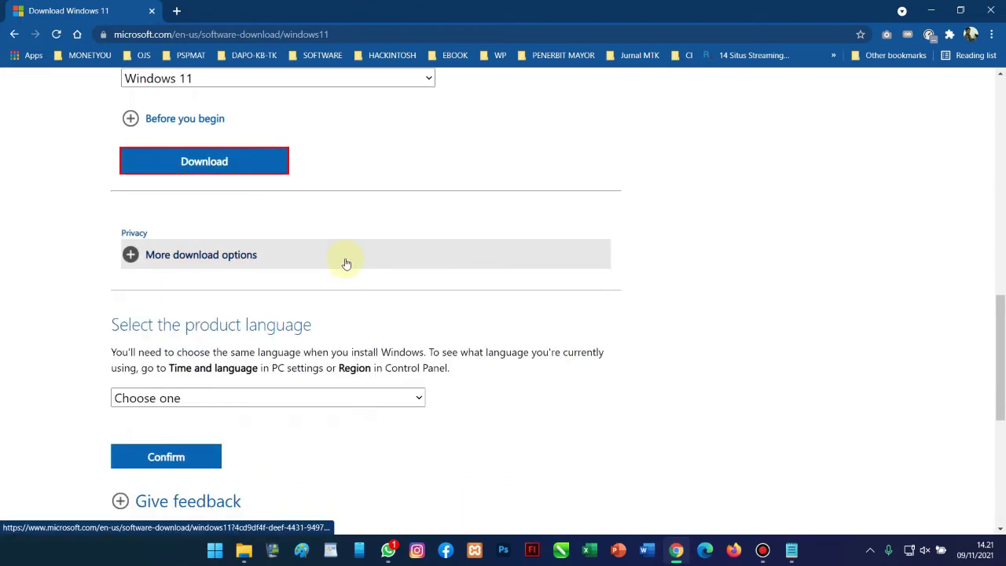
scroll(348, 259, "down", 2)
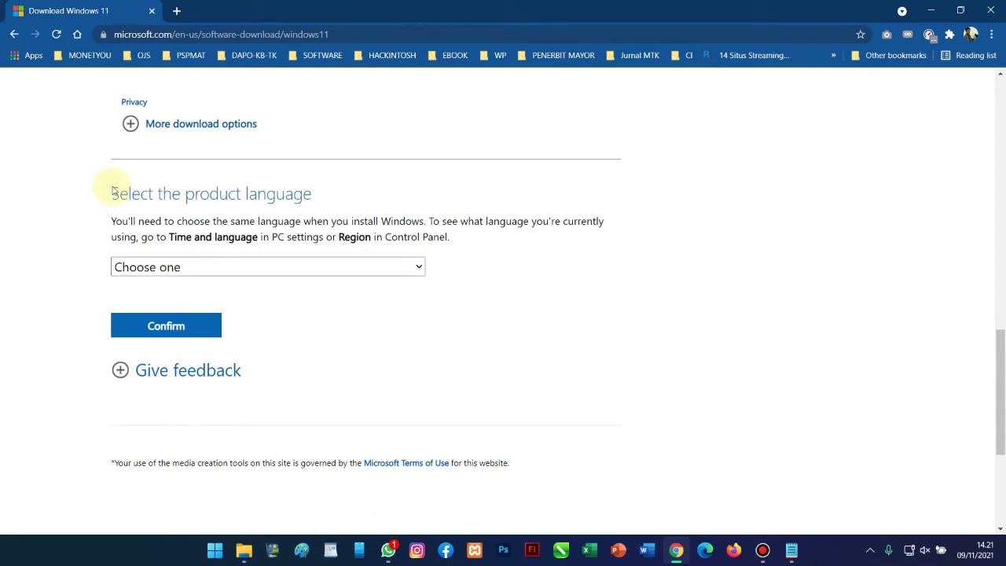
left_click(385, 270)
left_click(469, 260)
scroll(471, 255, "down", 2)
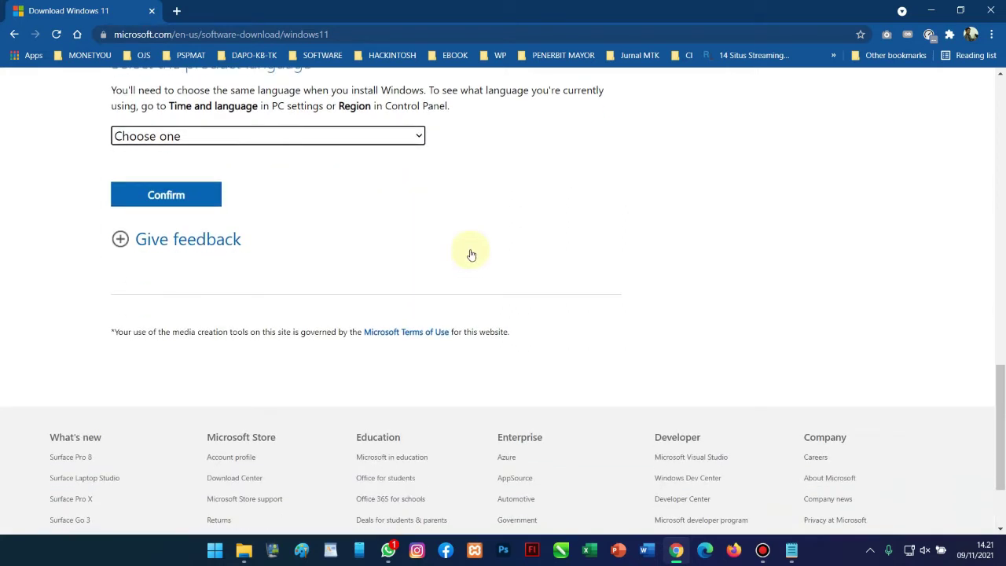
left_click(419, 137)
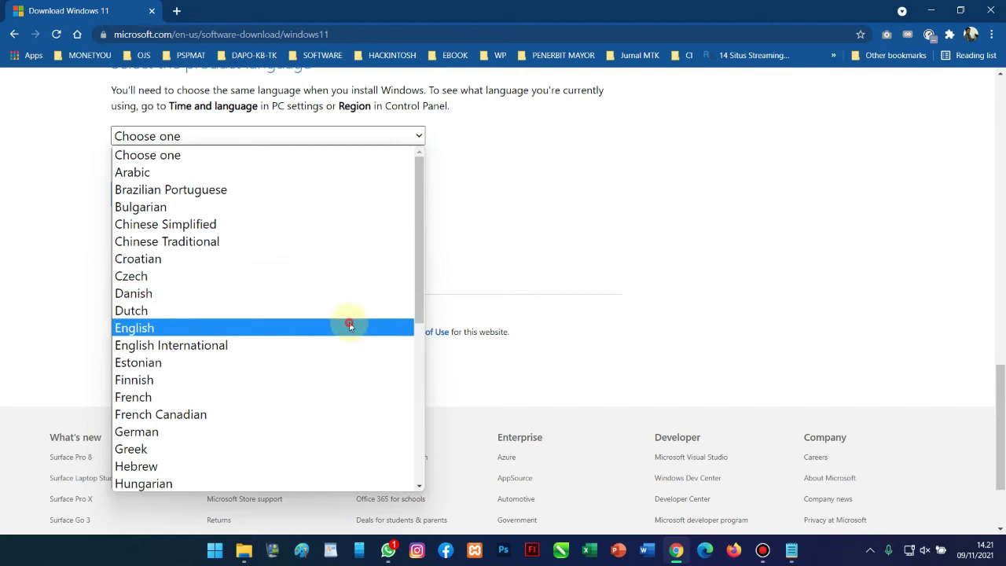
left_click(351, 327)
left_click(138, 202)
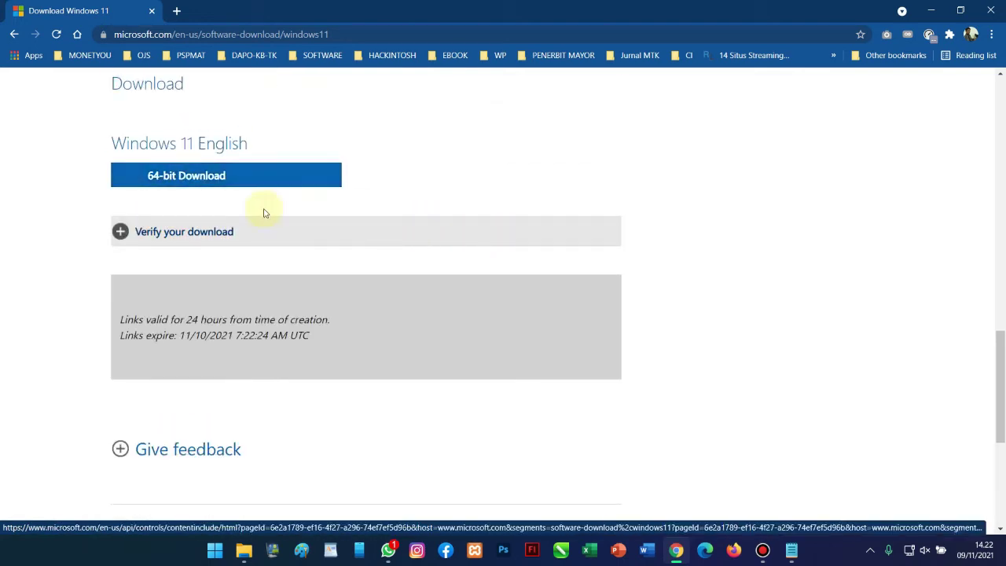
Start the 64-bit Windows 11 English ISO download as Win11_English_x64_2.iso in Downloads, and move its progress window aside
left_click(193, 181)
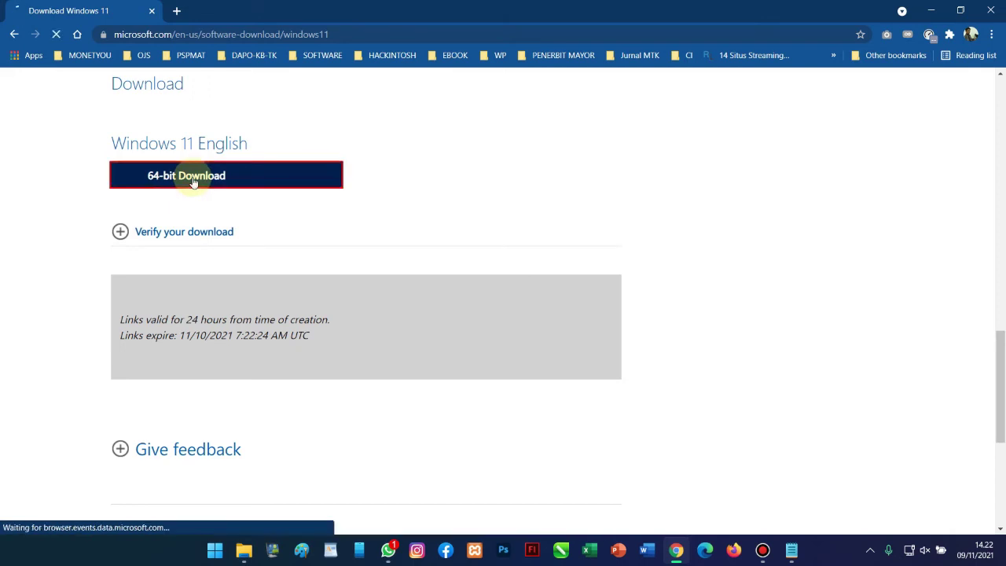
left_click_drag(492, 201, 567, 202)
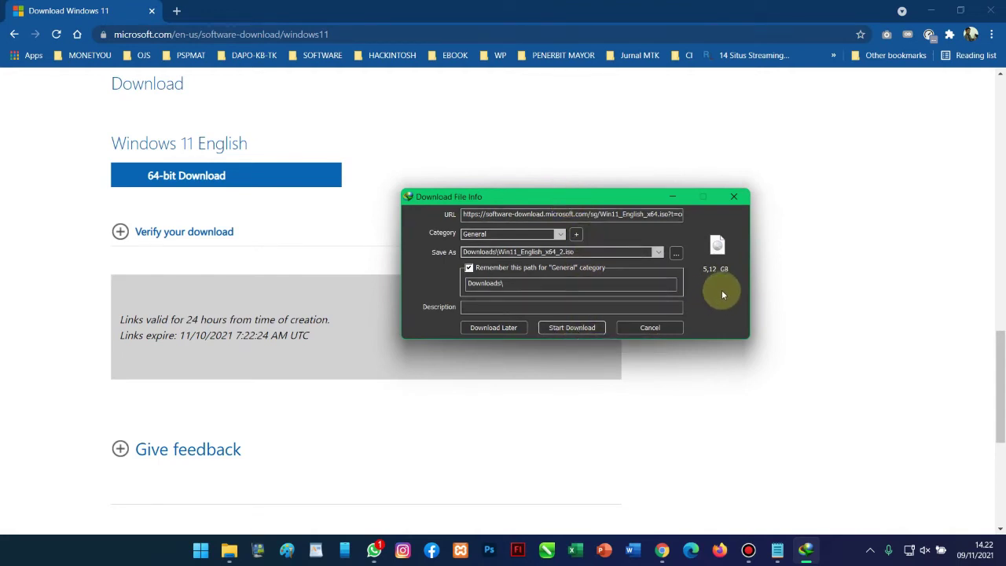
left_click(575, 327)
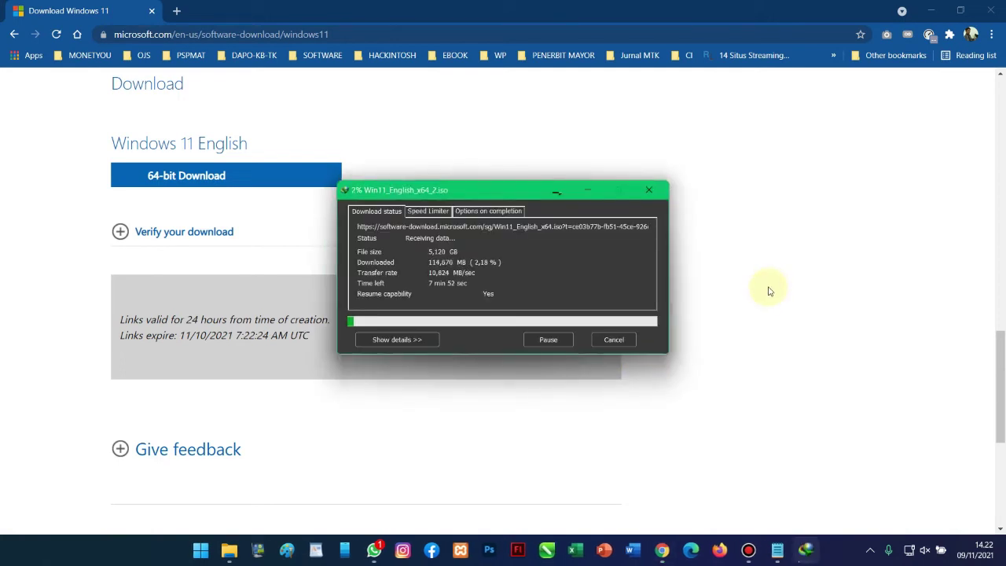
left_click_drag(495, 190, 747, 161)
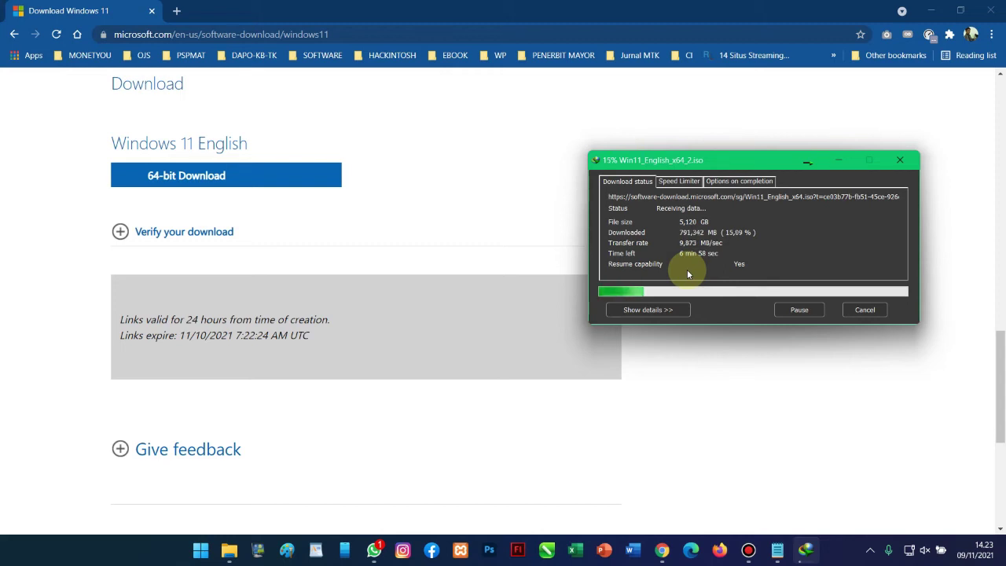
Open the Downloads folder in File Explorer and inspect the properties of the Win11_English_x64 disc image
left_click(224, 558)
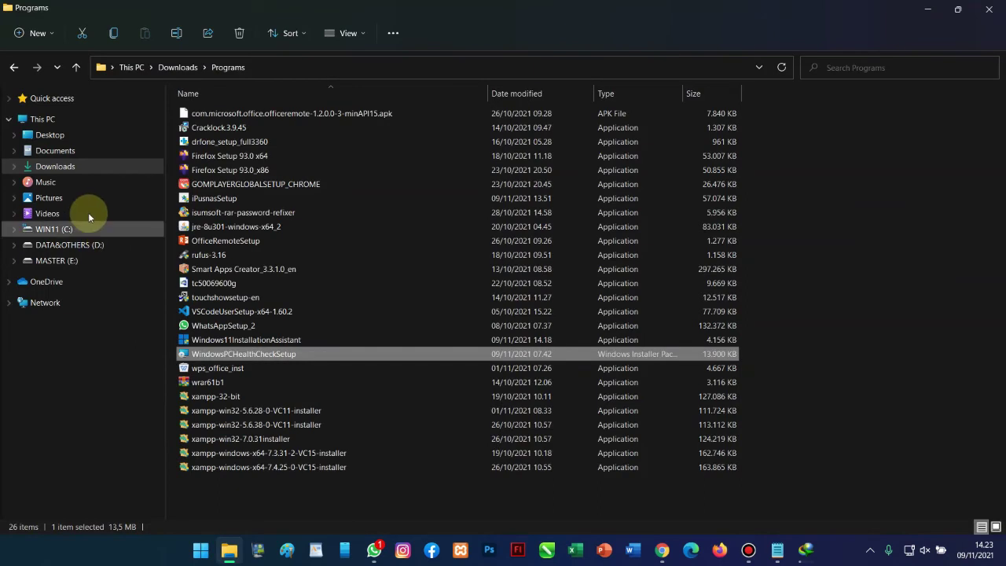
left_click(78, 170)
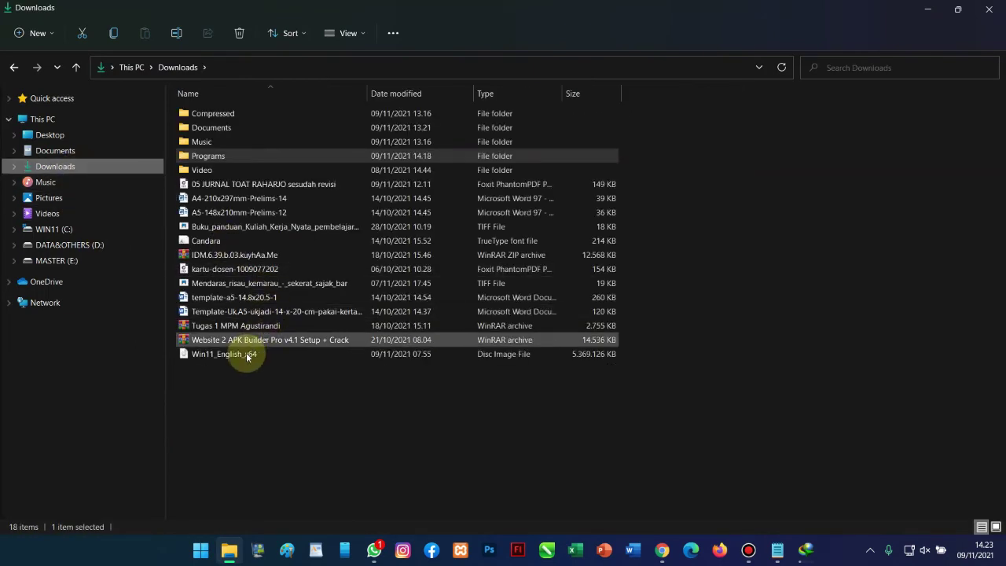
left_click(246, 356)
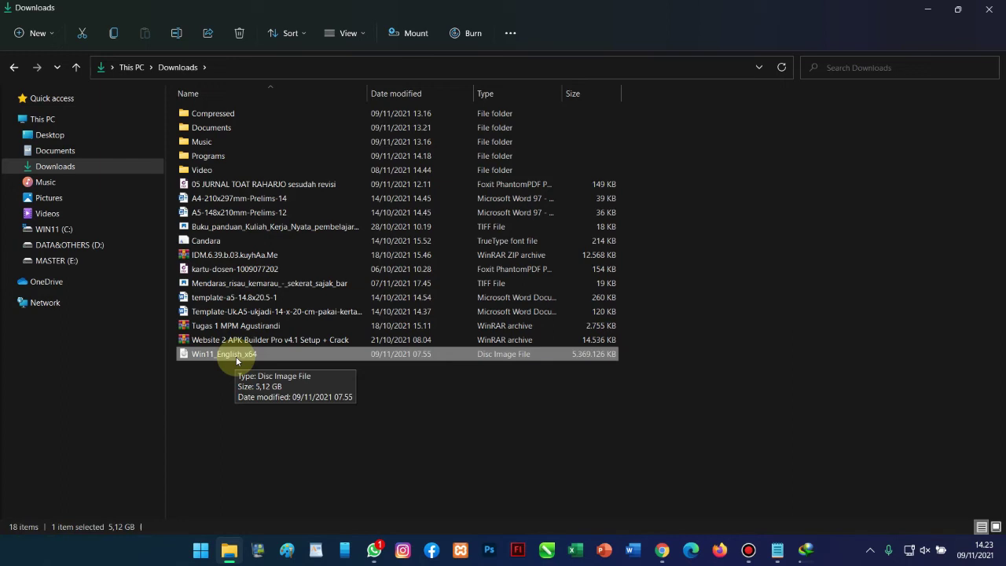
right_click(237, 359)
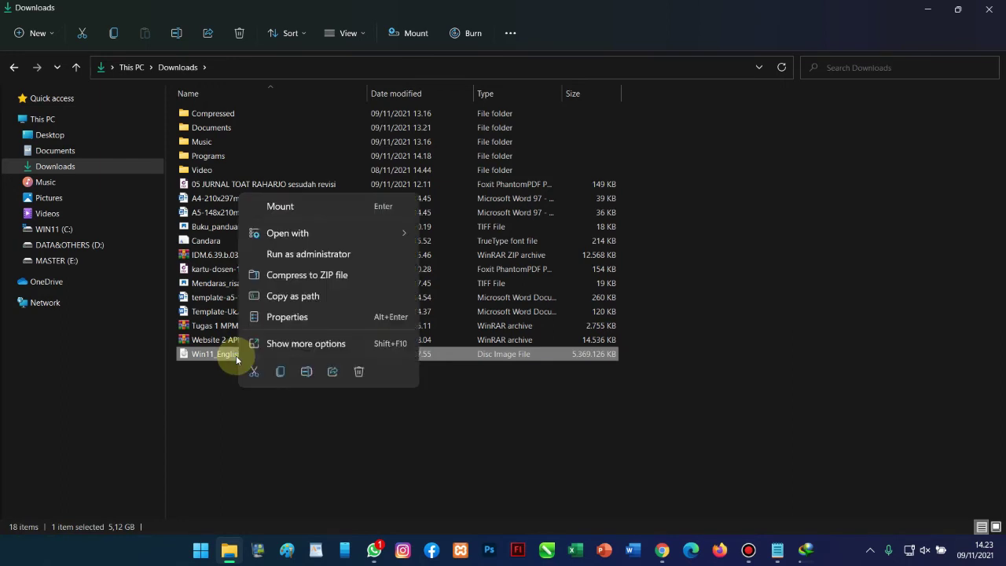
left_click(275, 318)
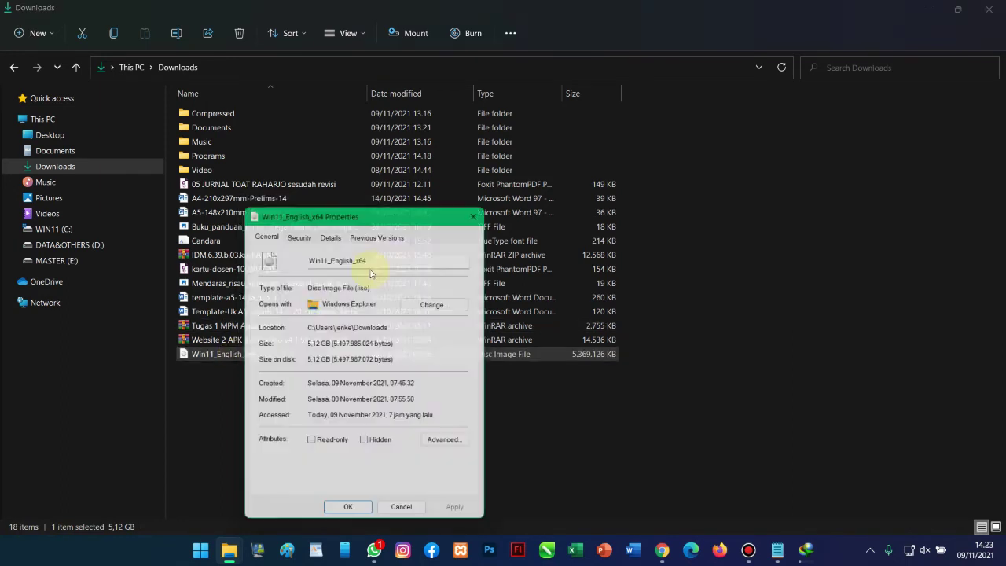
left_click_drag(357, 208, 361, 129)
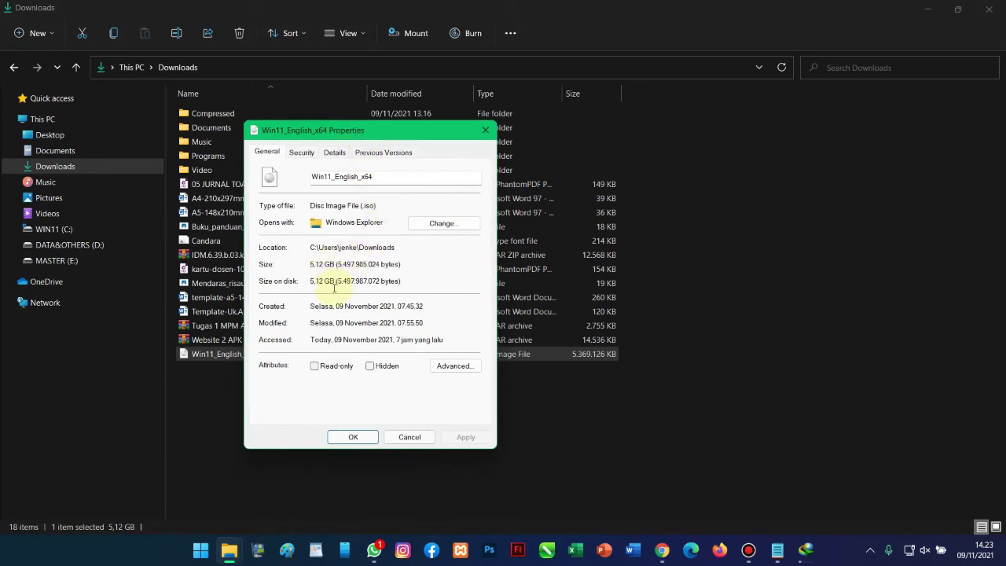
left_click(397, 439)
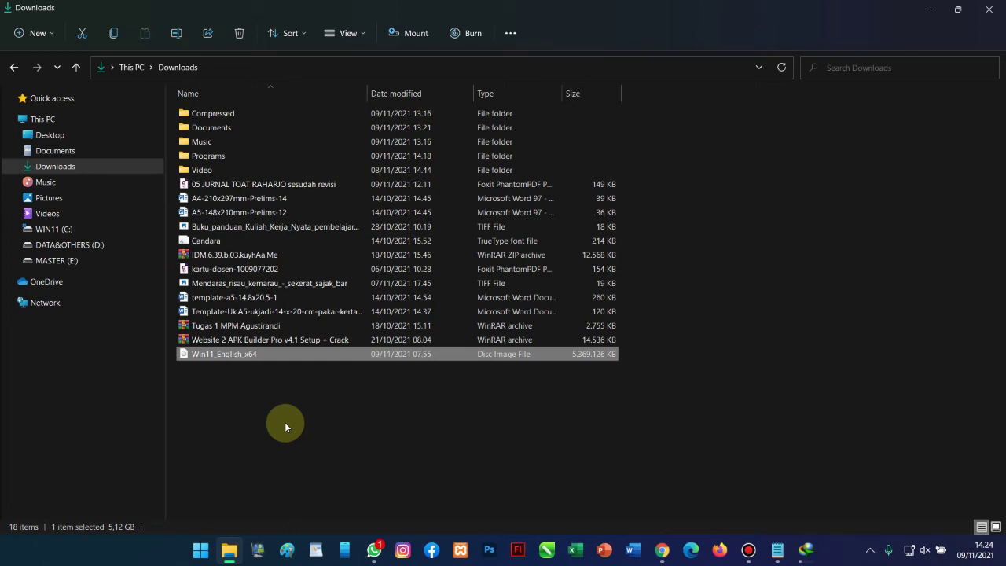
Arrange the Downloads folder and the Chrome download page side by side, and bring up the ISO download progress window
left_click(927, 9)
left_click(928, 12)
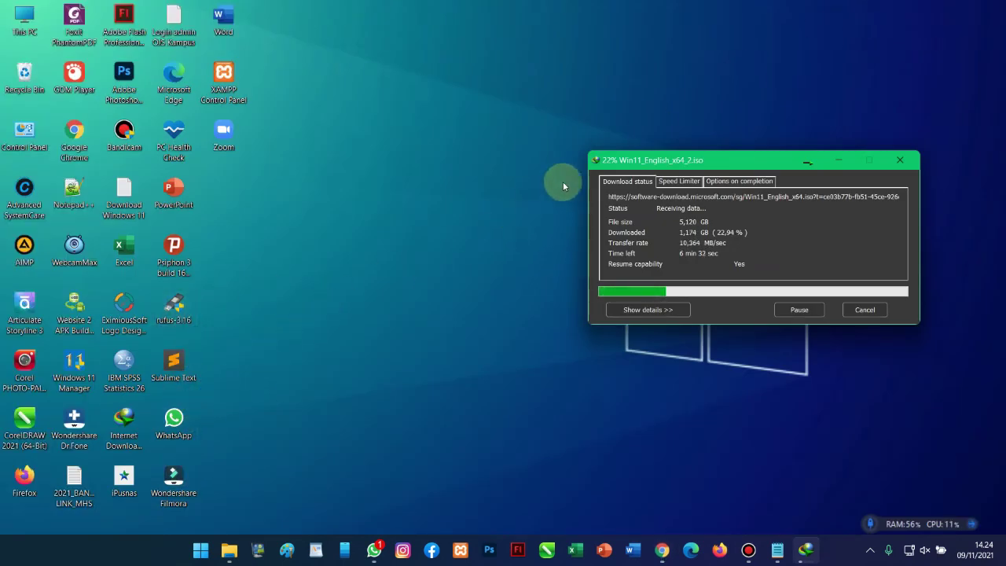
left_click(229, 549)
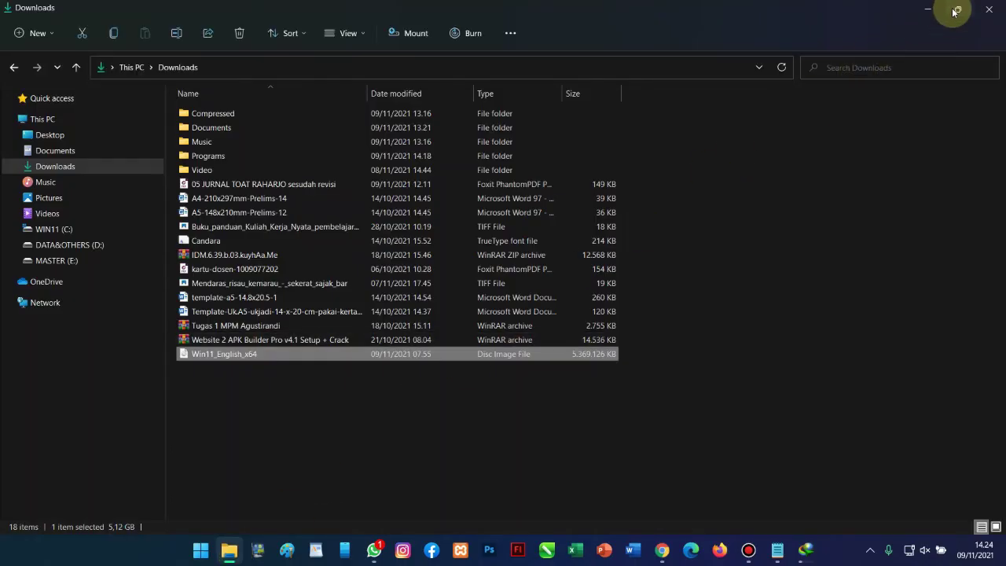
mouse_move(956, 11)
left_click(883, 45)
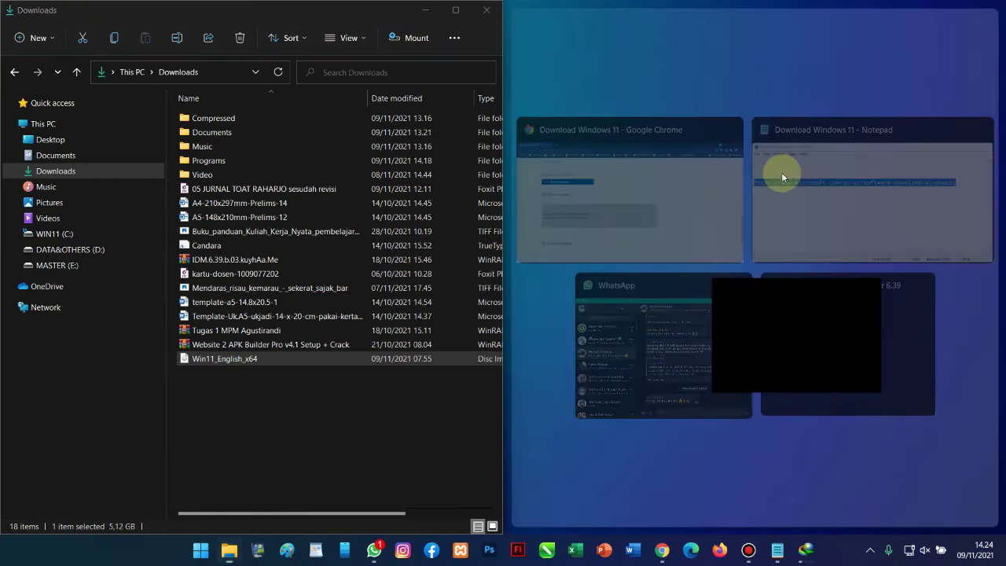
left_click(712, 241)
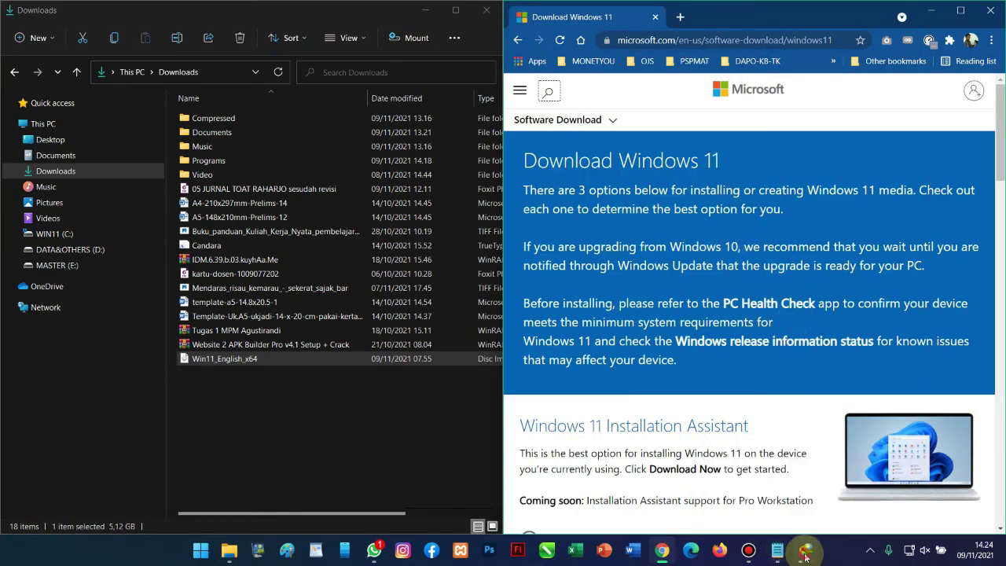
left_click(779, 552)
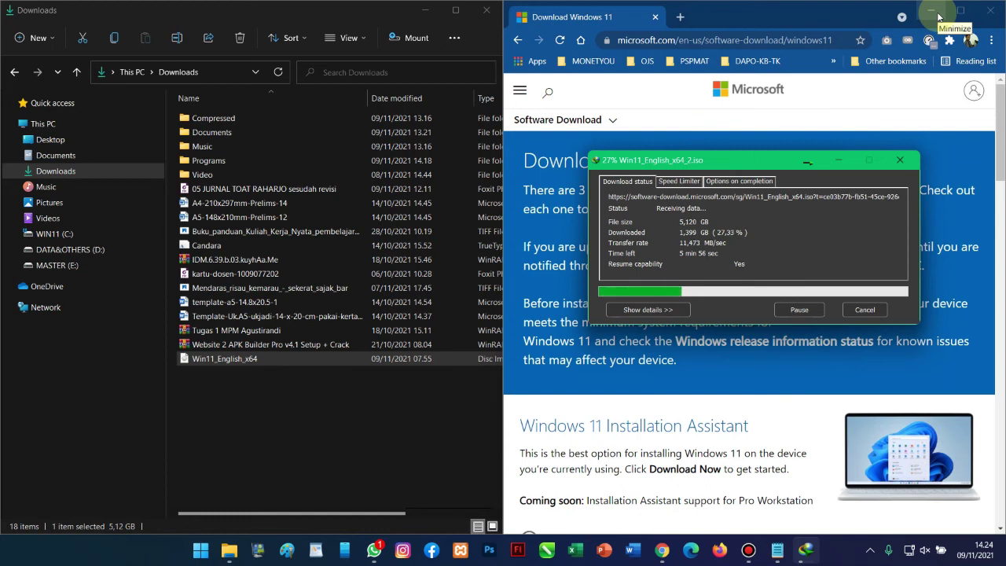
Minimize the Downloads folder, bring up the Download Windows 11 note in Notepad, and copy its full microsoft.com/en-us/software-download/windows11 address
left_click(430, 13)
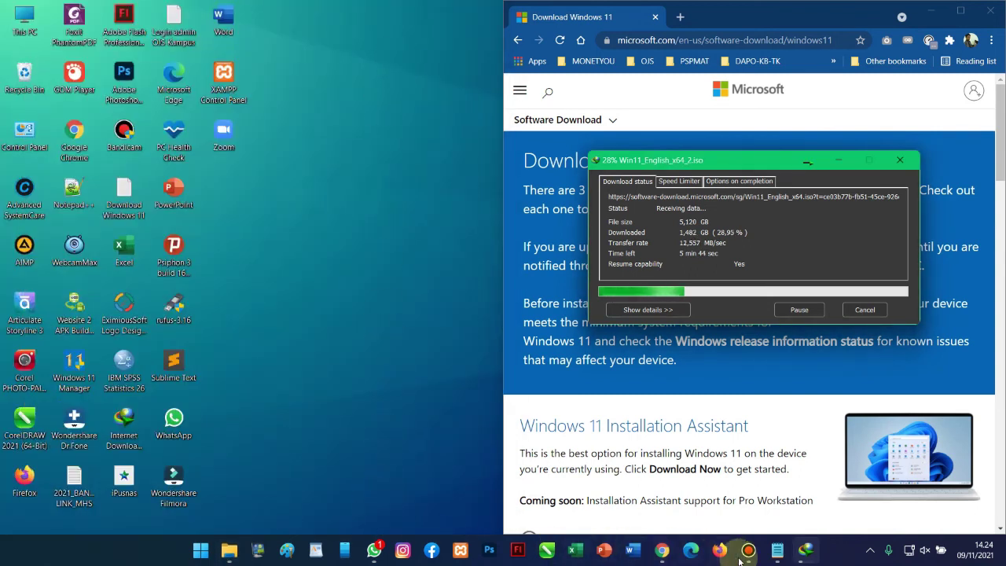
left_click(777, 550)
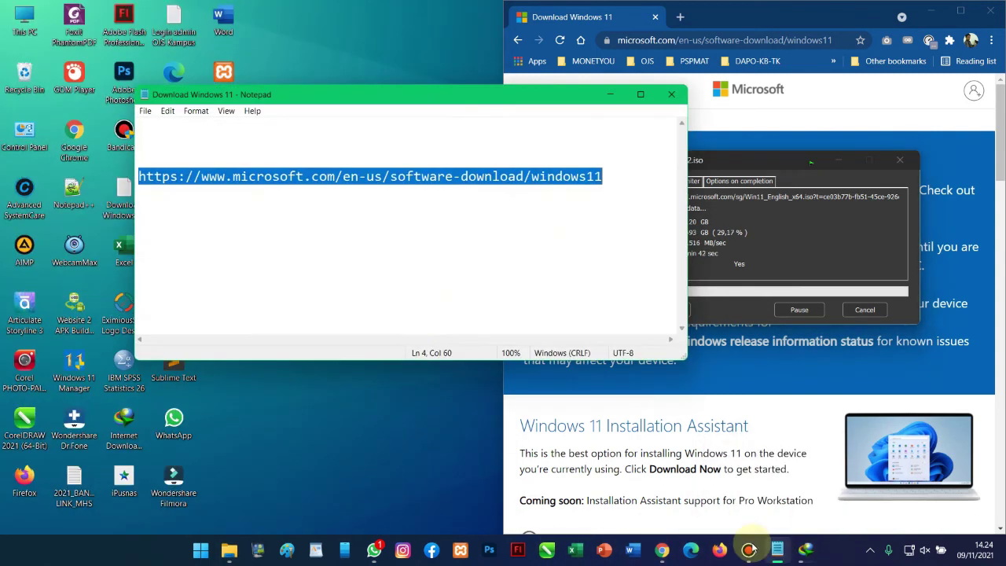
left_click(278, 187)
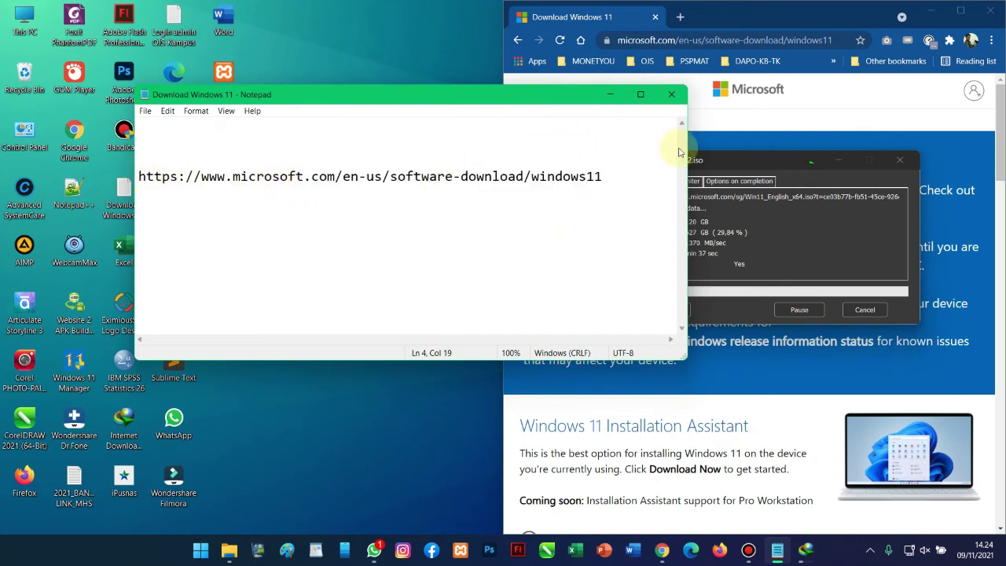
left_click_drag(688, 147, 756, 149)
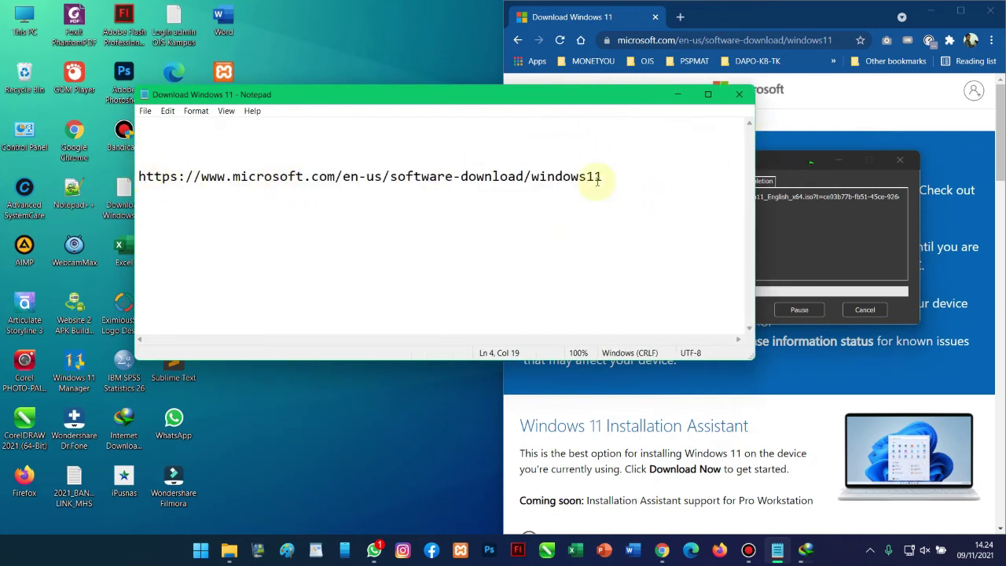
left_click_drag(137, 179, 604, 177)
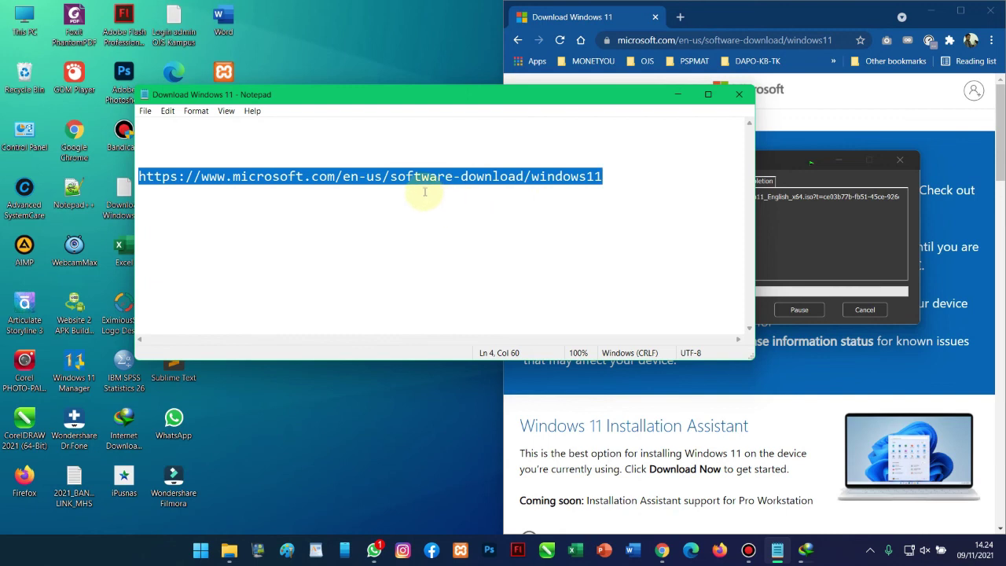
right_click(400, 179)
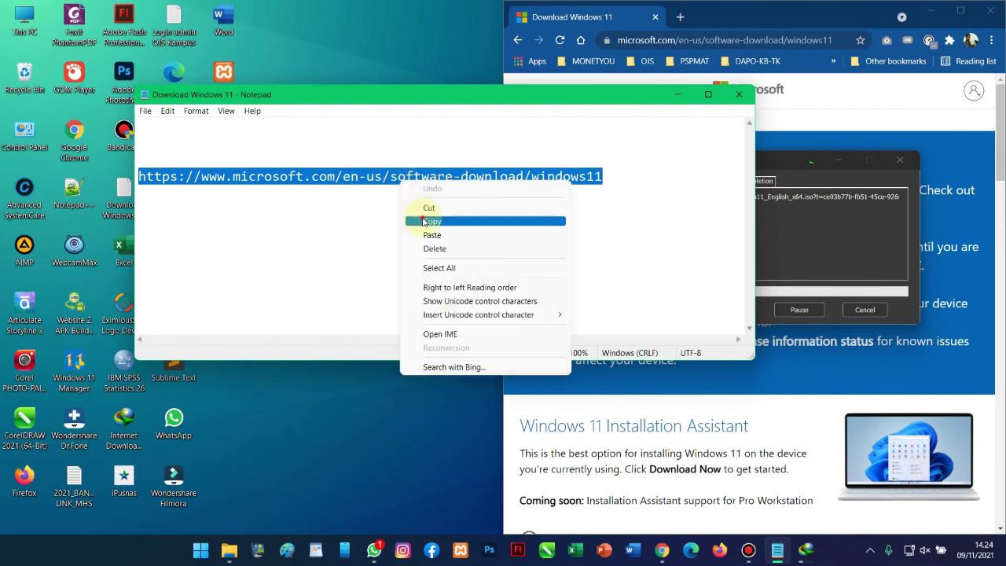
left_click(425, 220)
Switch to Chrome, maximize it, and load the copied Windows 11 download address in a new tab
left_click(659, 546)
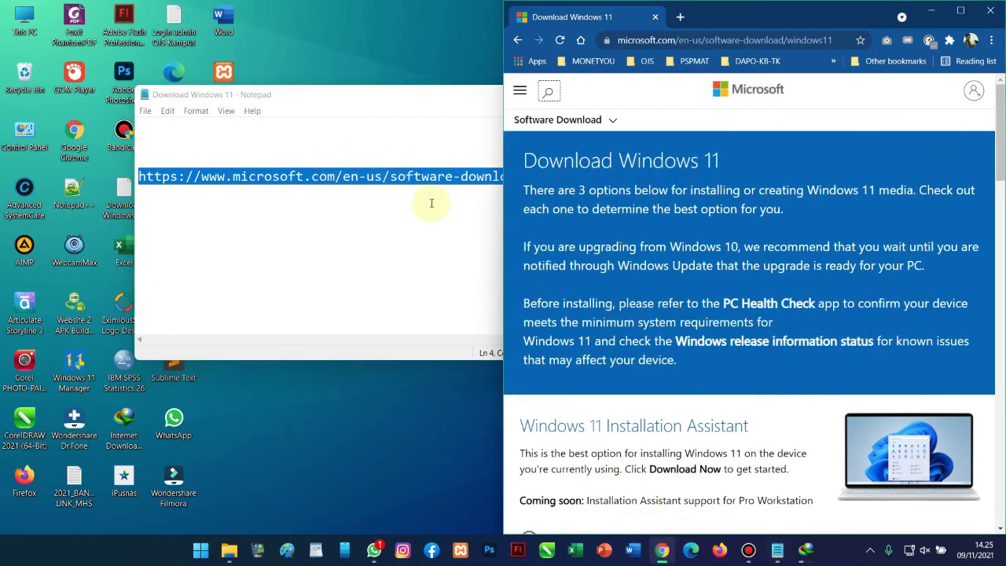
left_click(960, 12)
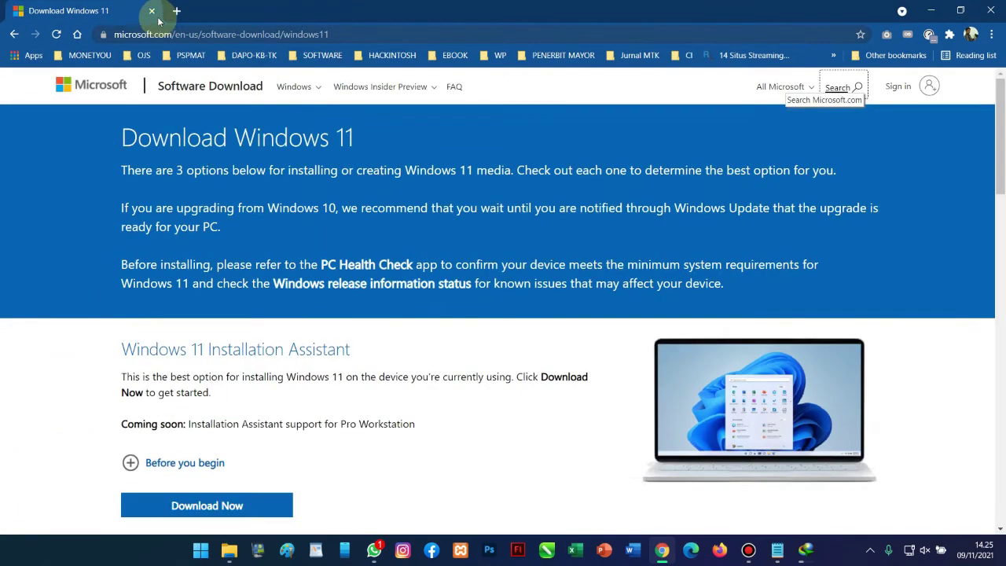
left_click(178, 11)
right_click(156, 33)
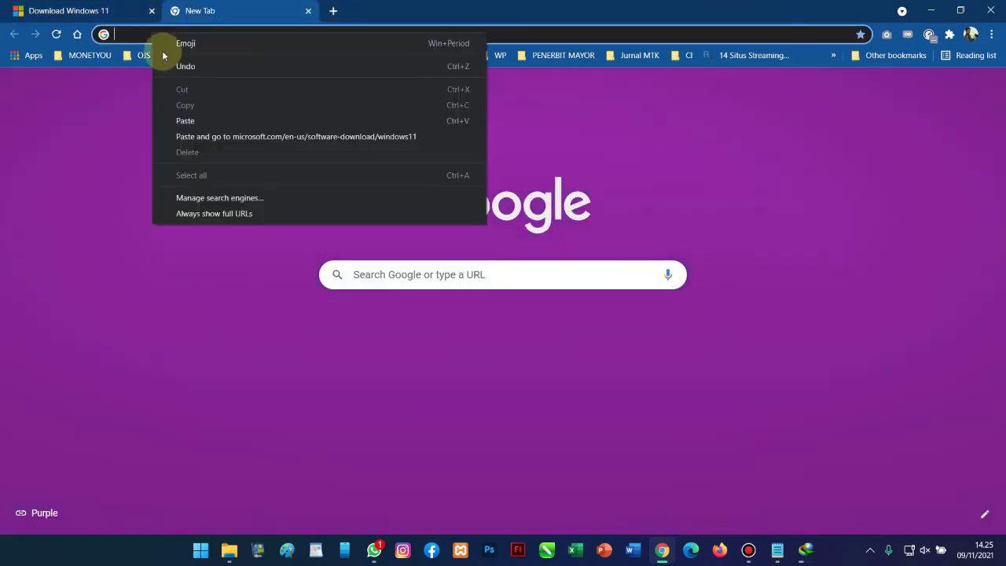
left_click(215, 135)
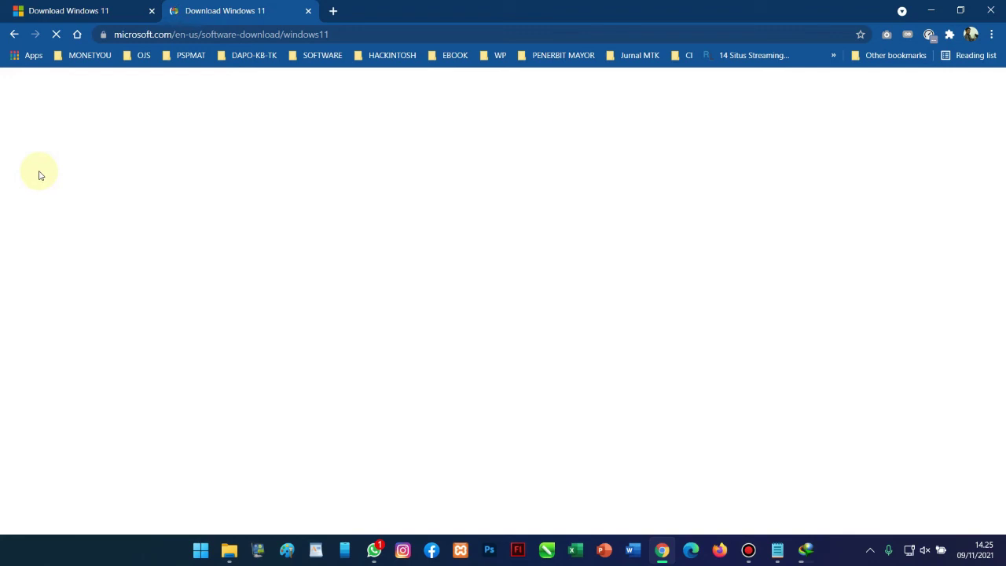
Minimize Chrome and Notepad, launch PC Health Check from the desktop, and bring the ISO download progress window in front of it
left_click(929, 9)
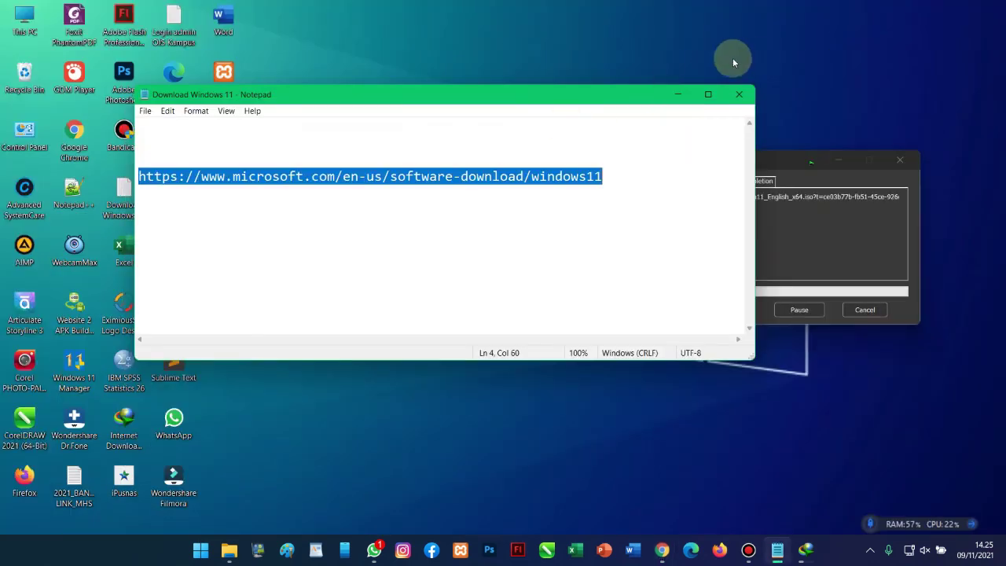
left_click(680, 96)
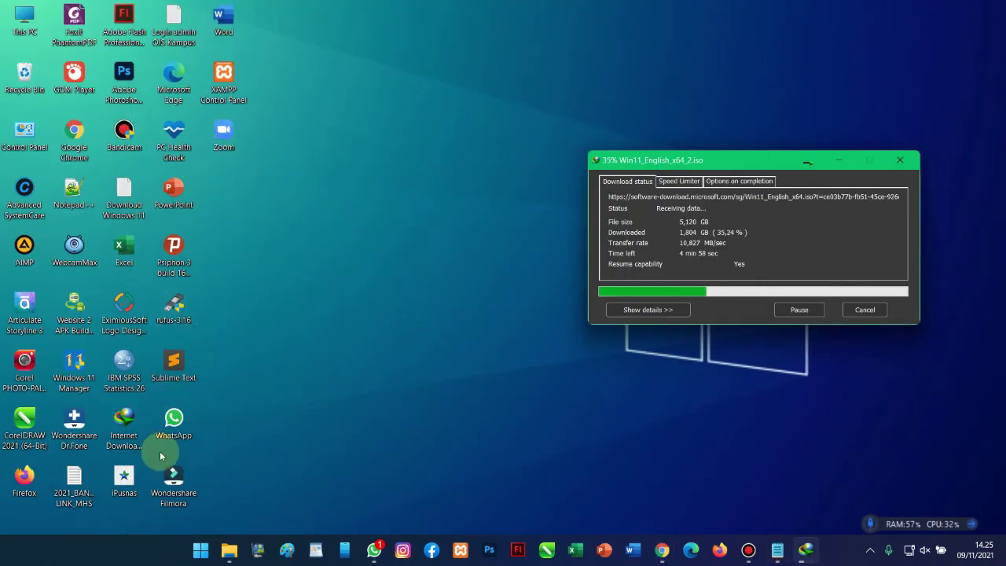
left_click(183, 142)
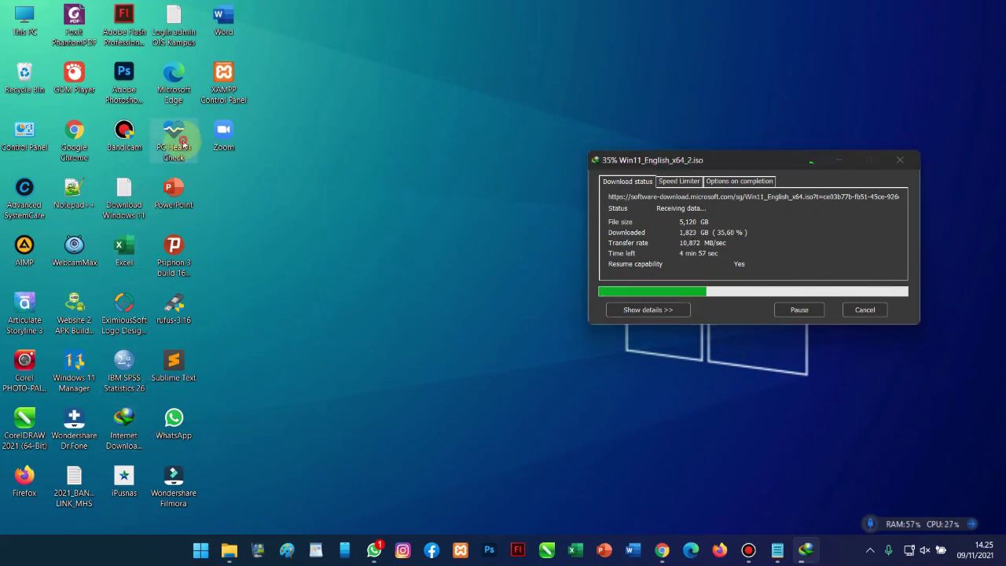
double_click(174, 135)
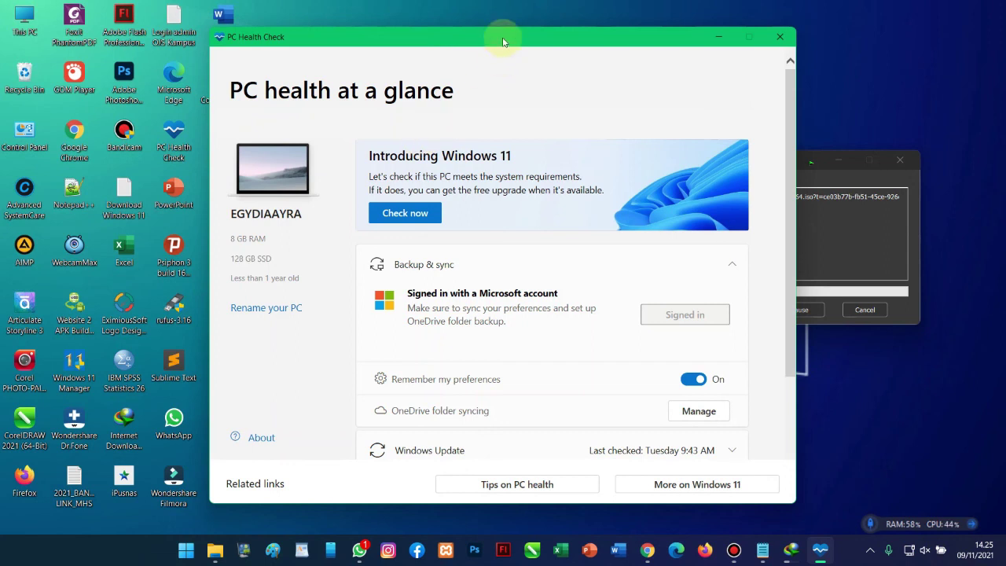
left_click_drag(504, 35, 393, 37)
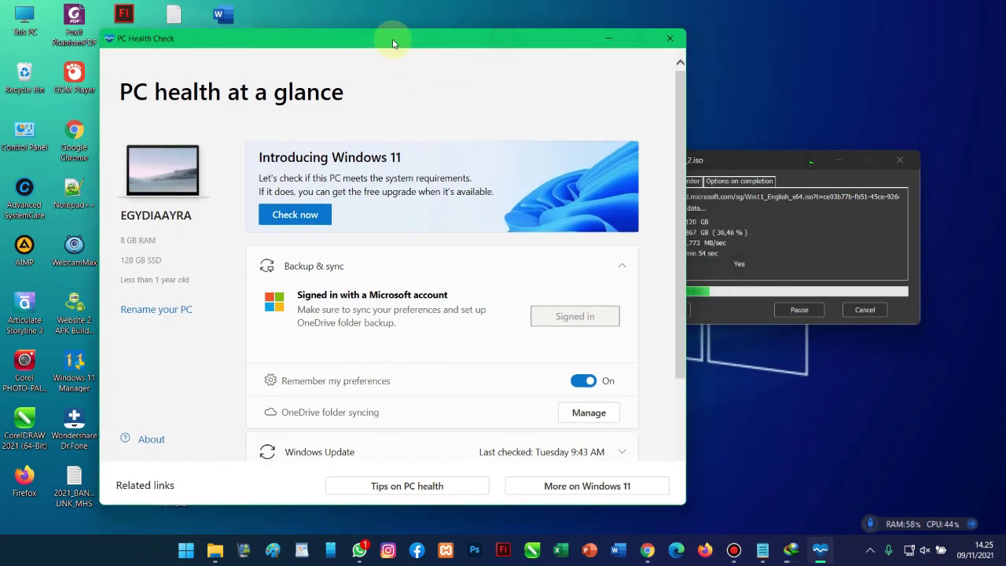
left_click(768, 161)
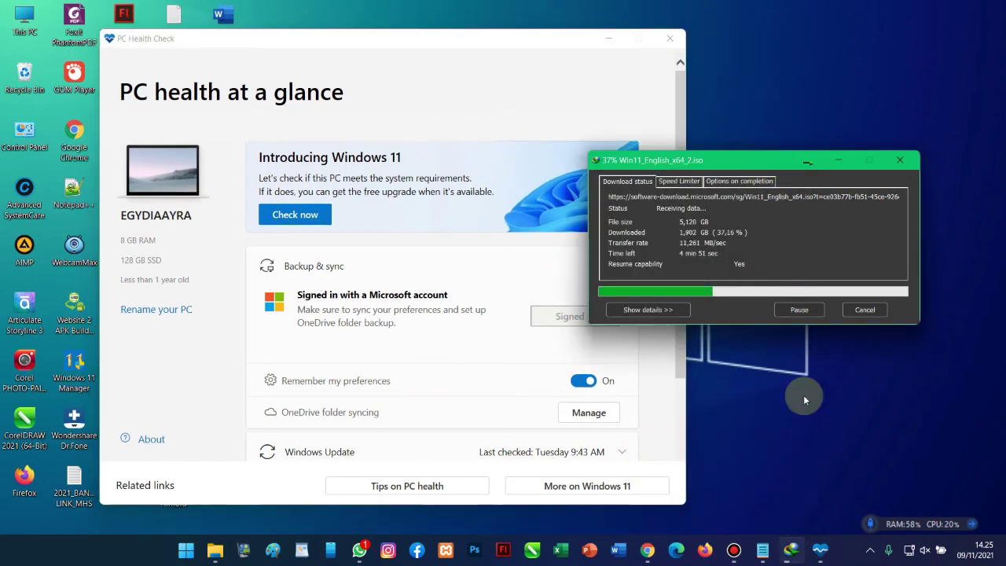
Return to the original Download Windows 11 tab in Chrome and review the Installation Assistant, Installation Media and Disk Image (ISO) options
left_click(647, 550)
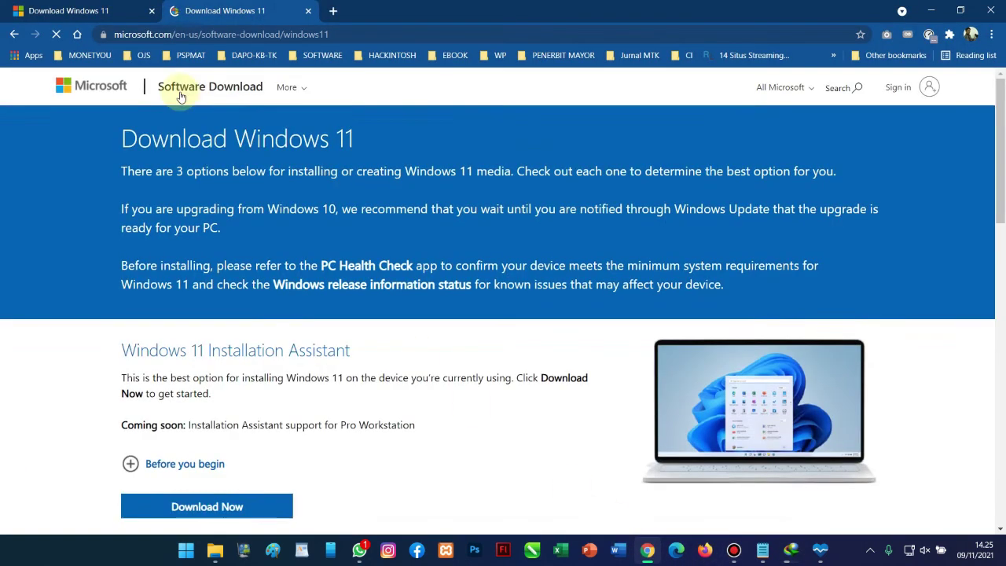
left_click(95, 16)
scroll(131, 213, "down", 6)
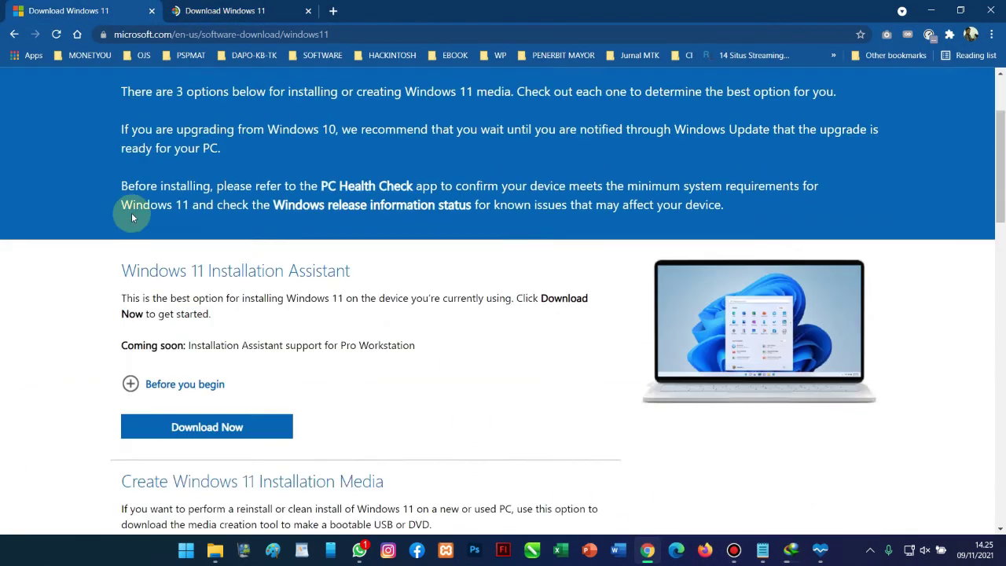
scroll(210, 203, "up", 2)
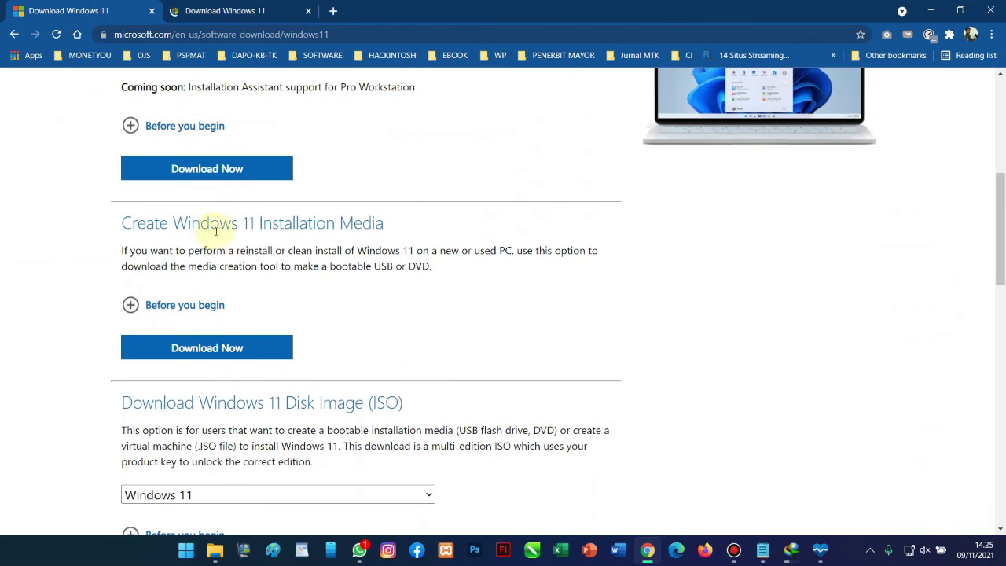
scroll(270, 382, "down", 4)
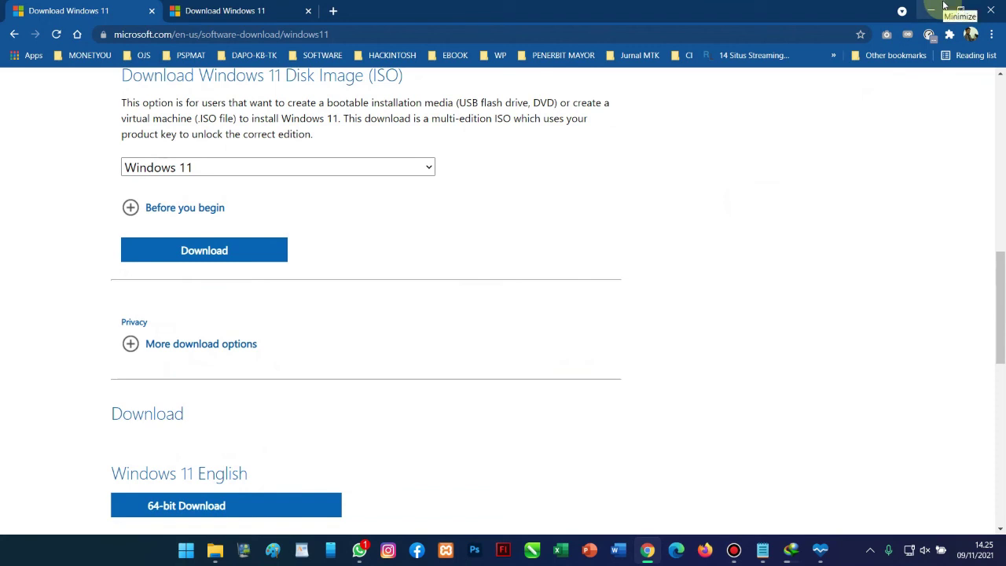
Minimize Chrome, PC Health Check and the ISO download progress window to clear the desktop
left_click(944, 6)
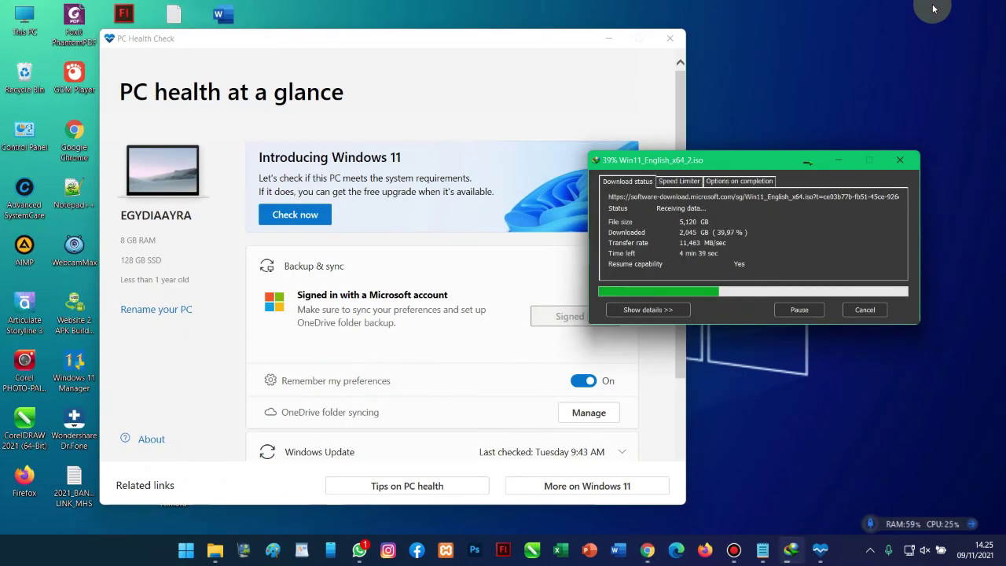
left_click(609, 38)
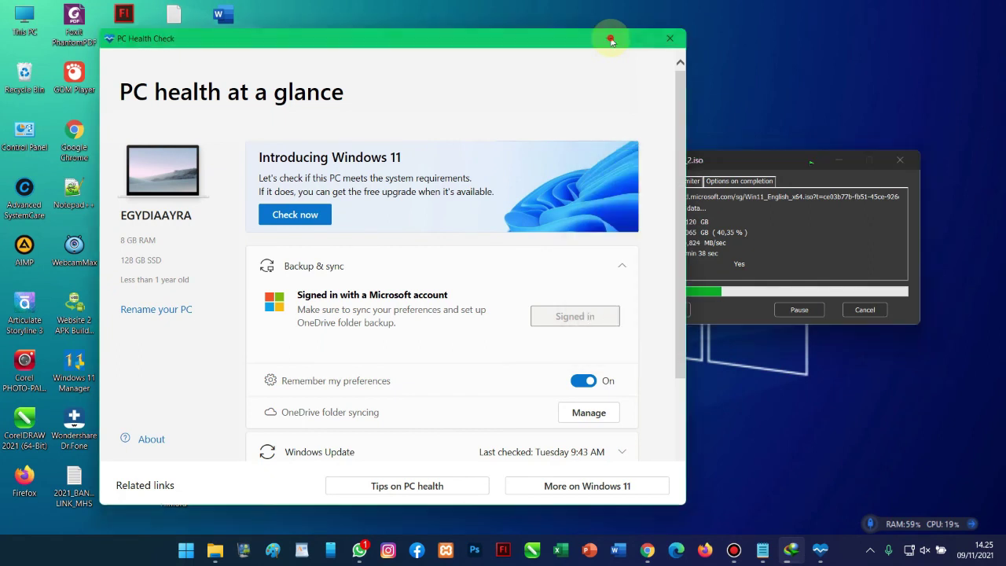
left_click(840, 160)
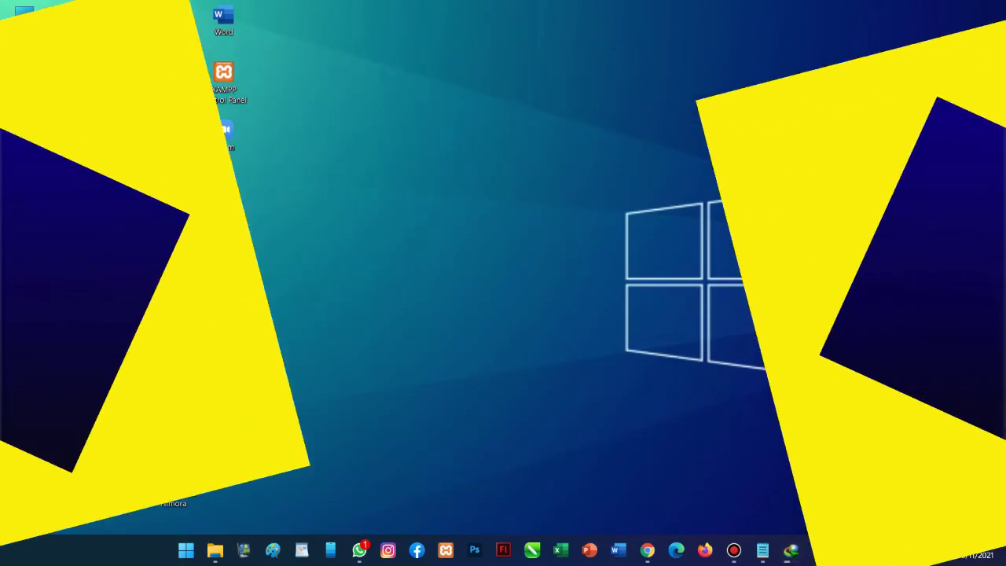